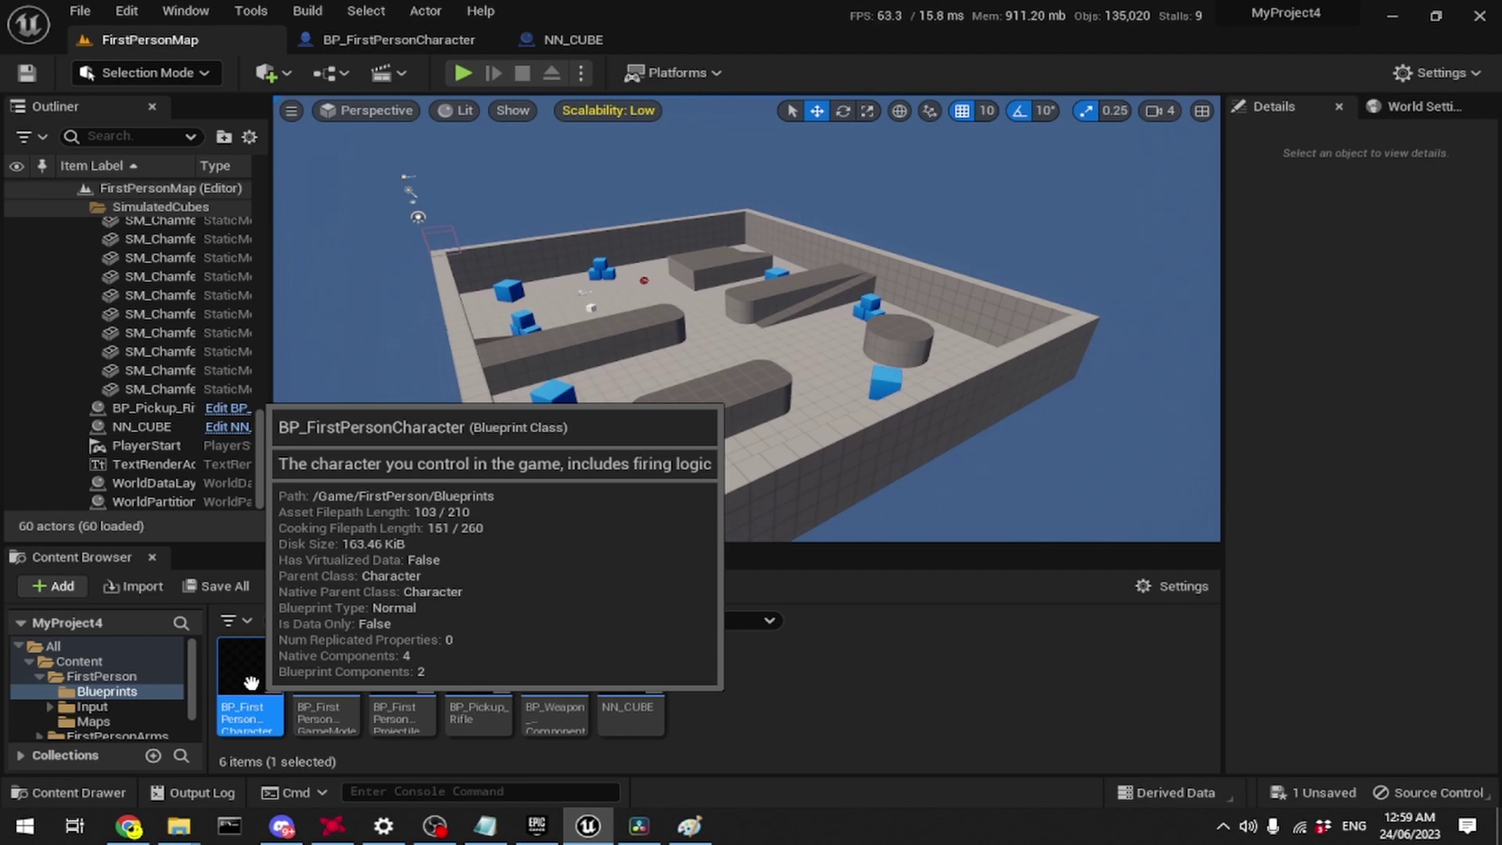
Step: Open the first-person character Blueprint and frame its camera input nodes
double_click(250, 682)
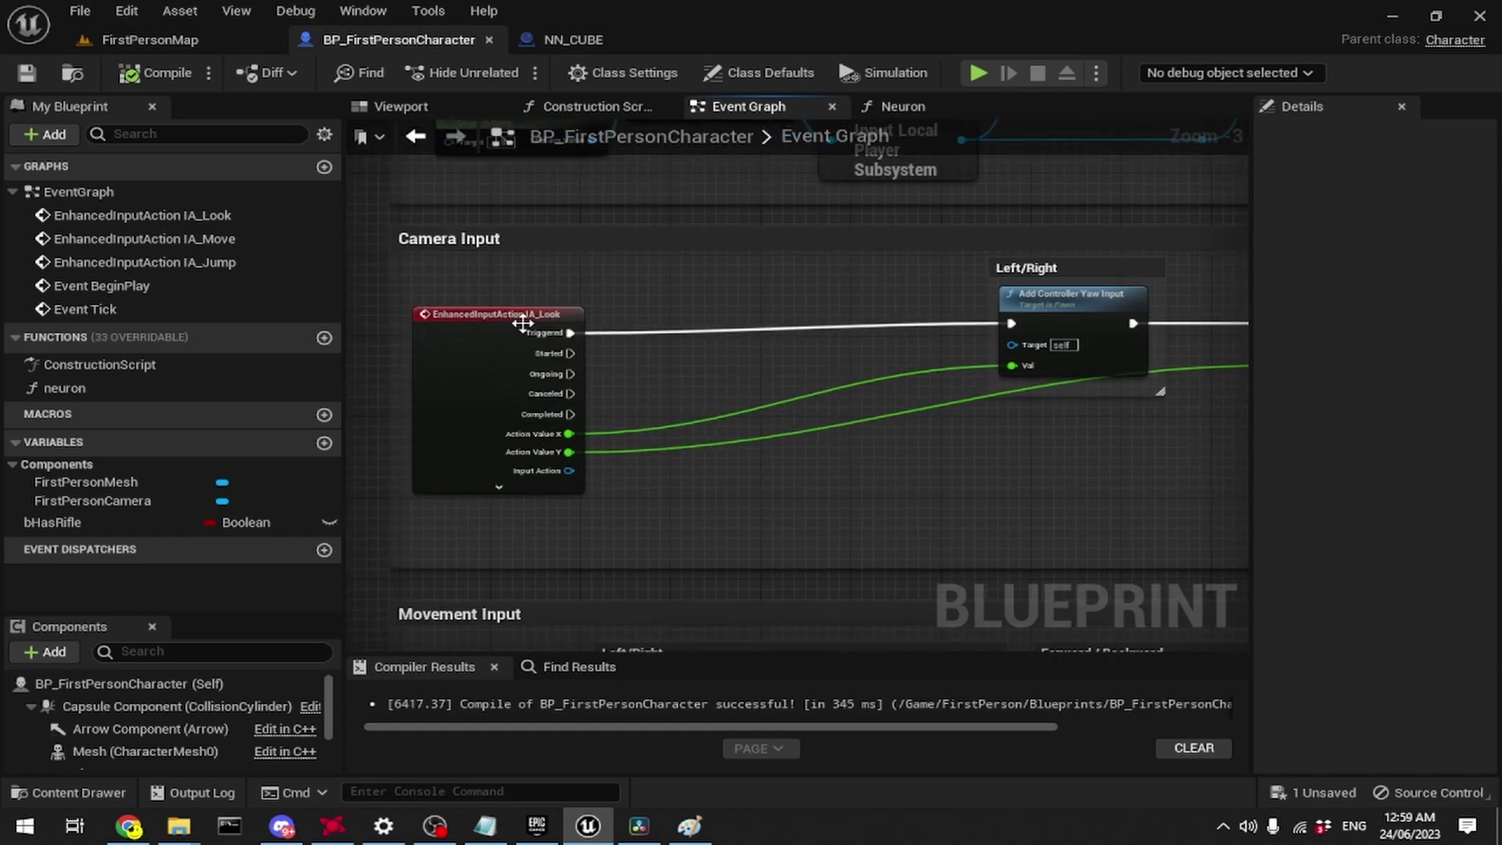
right_drag(936, 453, 922, 422)
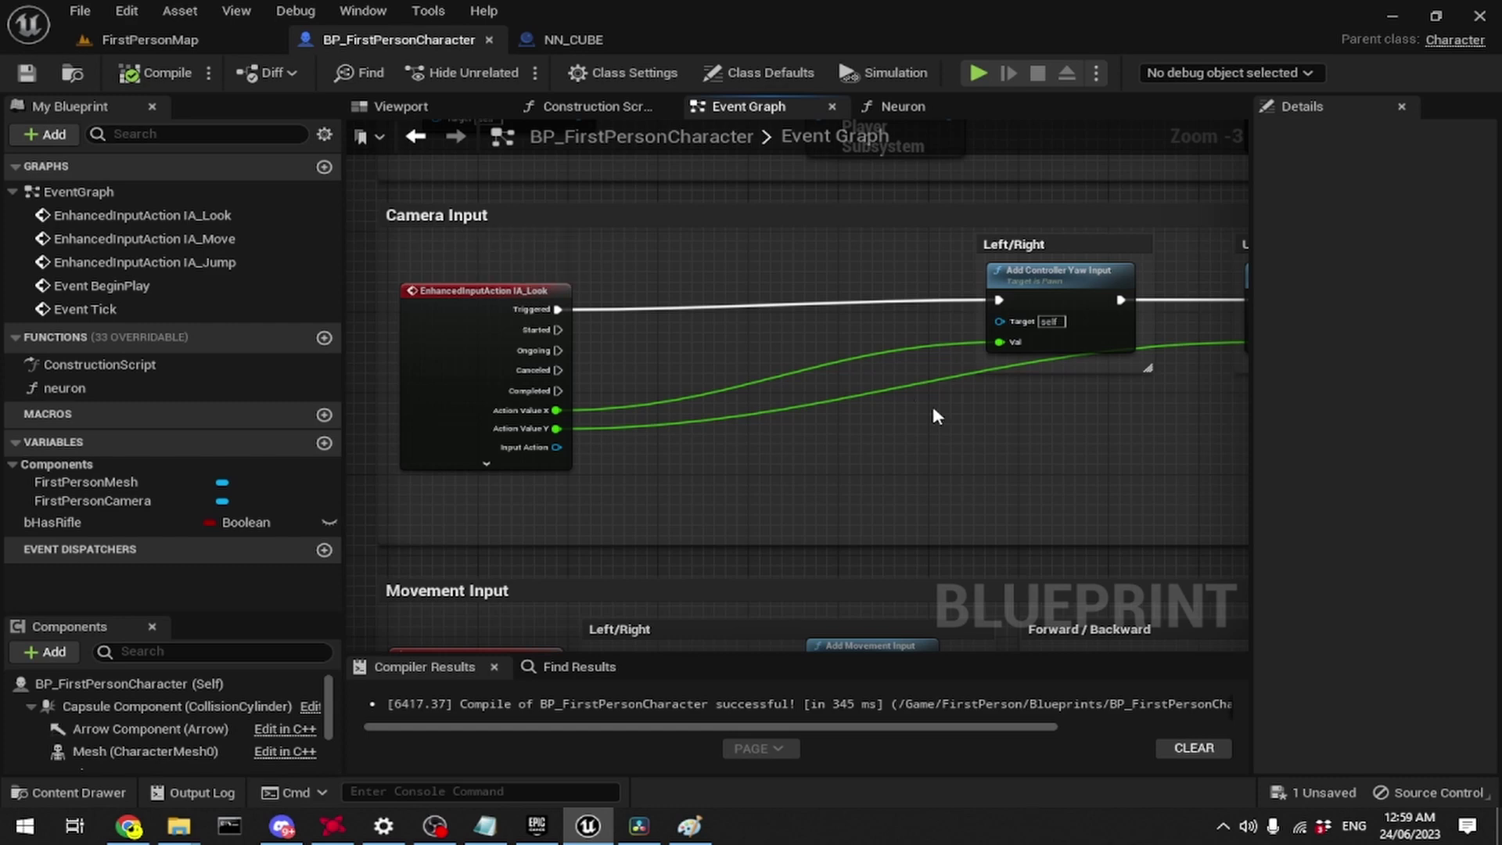
mouse_move(933, 415)
right_down()
mouse_move(857, 383)
mouse_move(924, 381)
right_up()
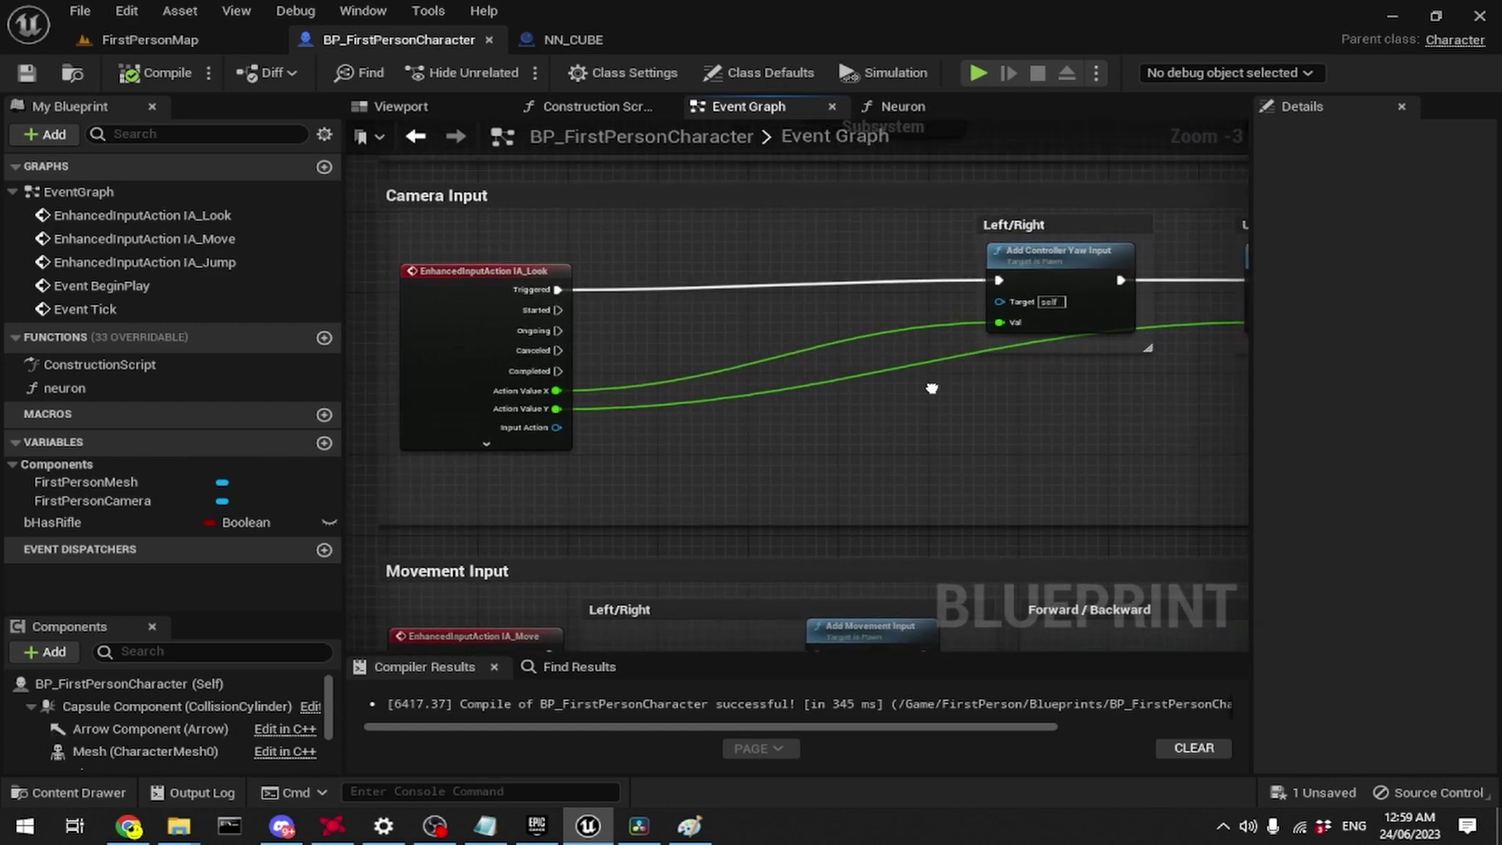
right_drag(1080, 296, 1048, 303)
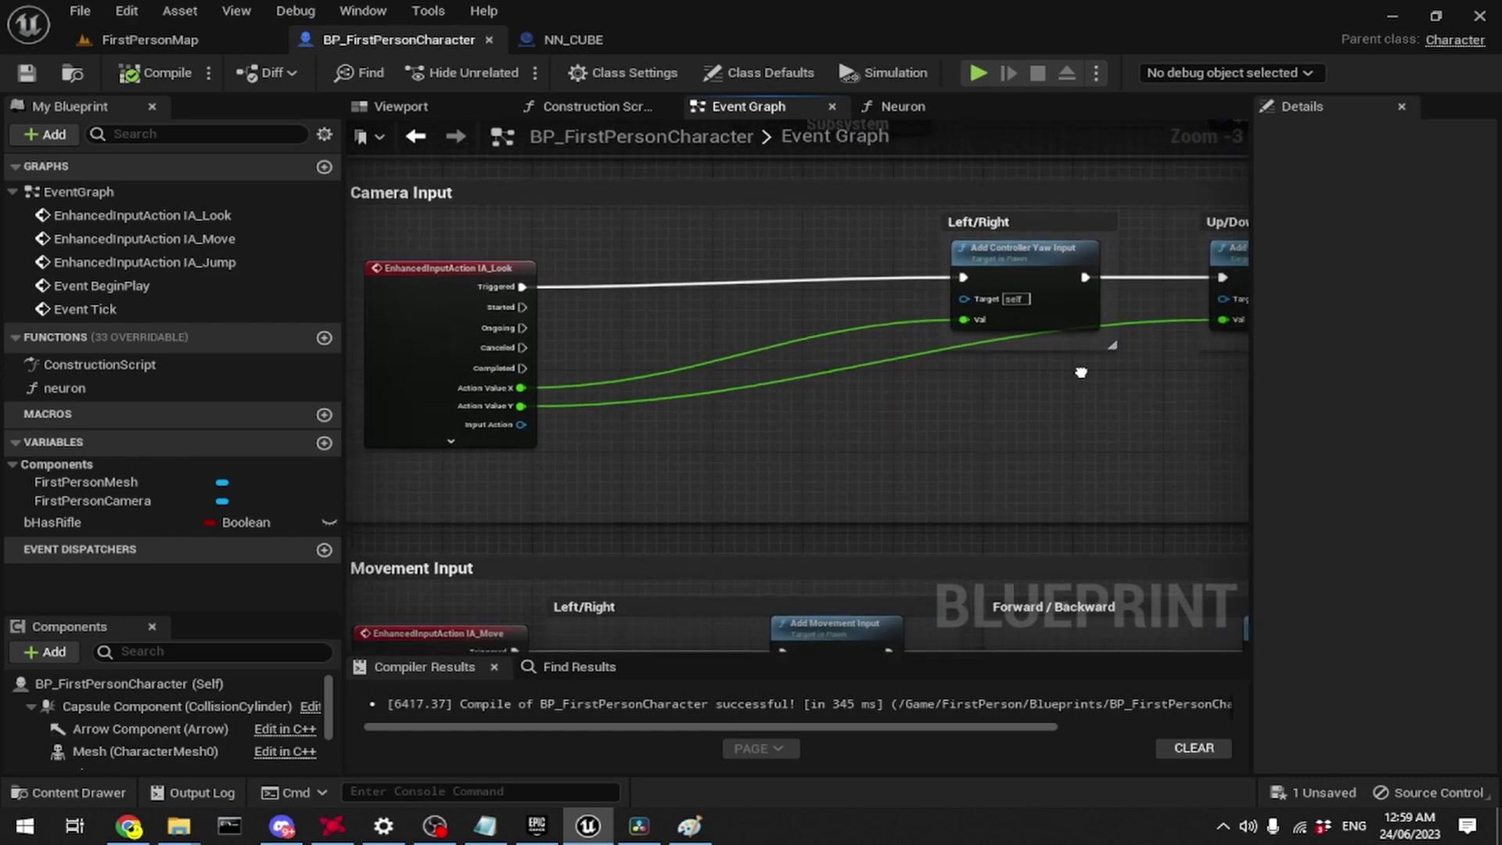
Step: Move the Left/Right comment box further left within the Camera Input section
click(1044, 224)
drag(1049, 225, 873, 230)
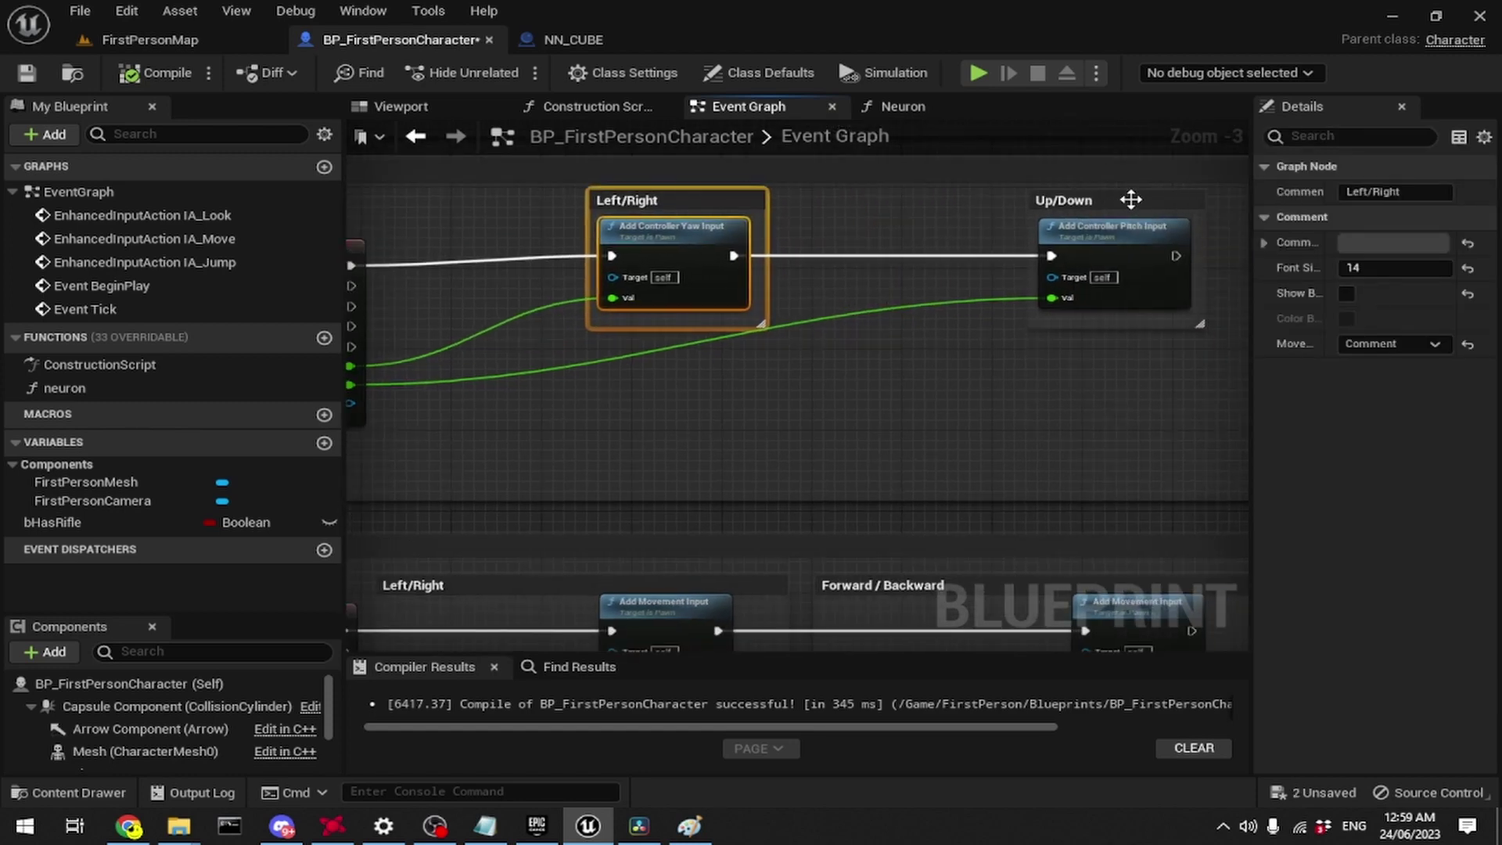
right_drag(803, 356, 865, 337)
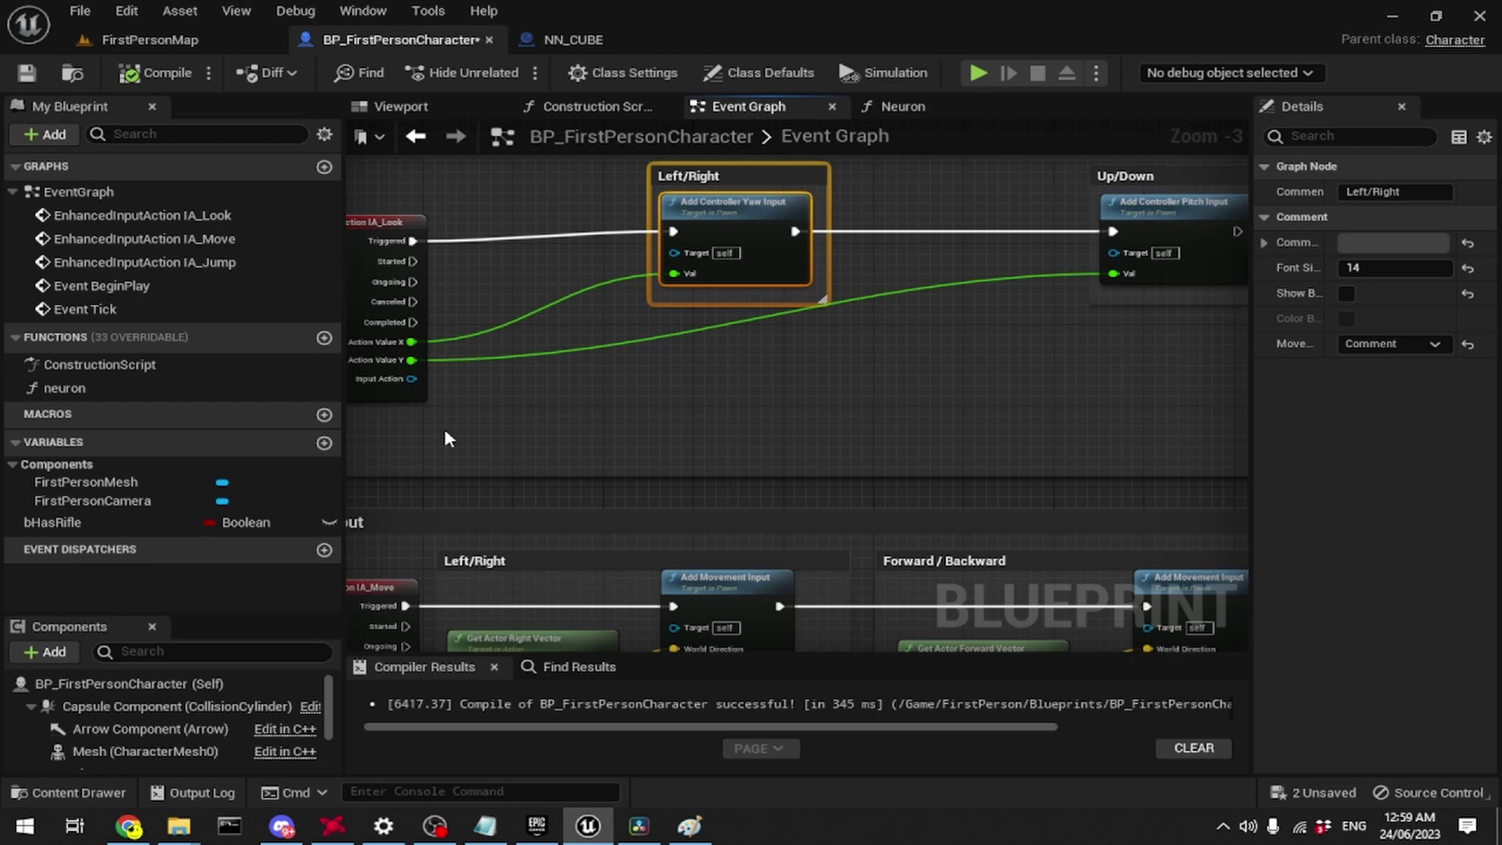
right_drag(451, 439, 515, 424)
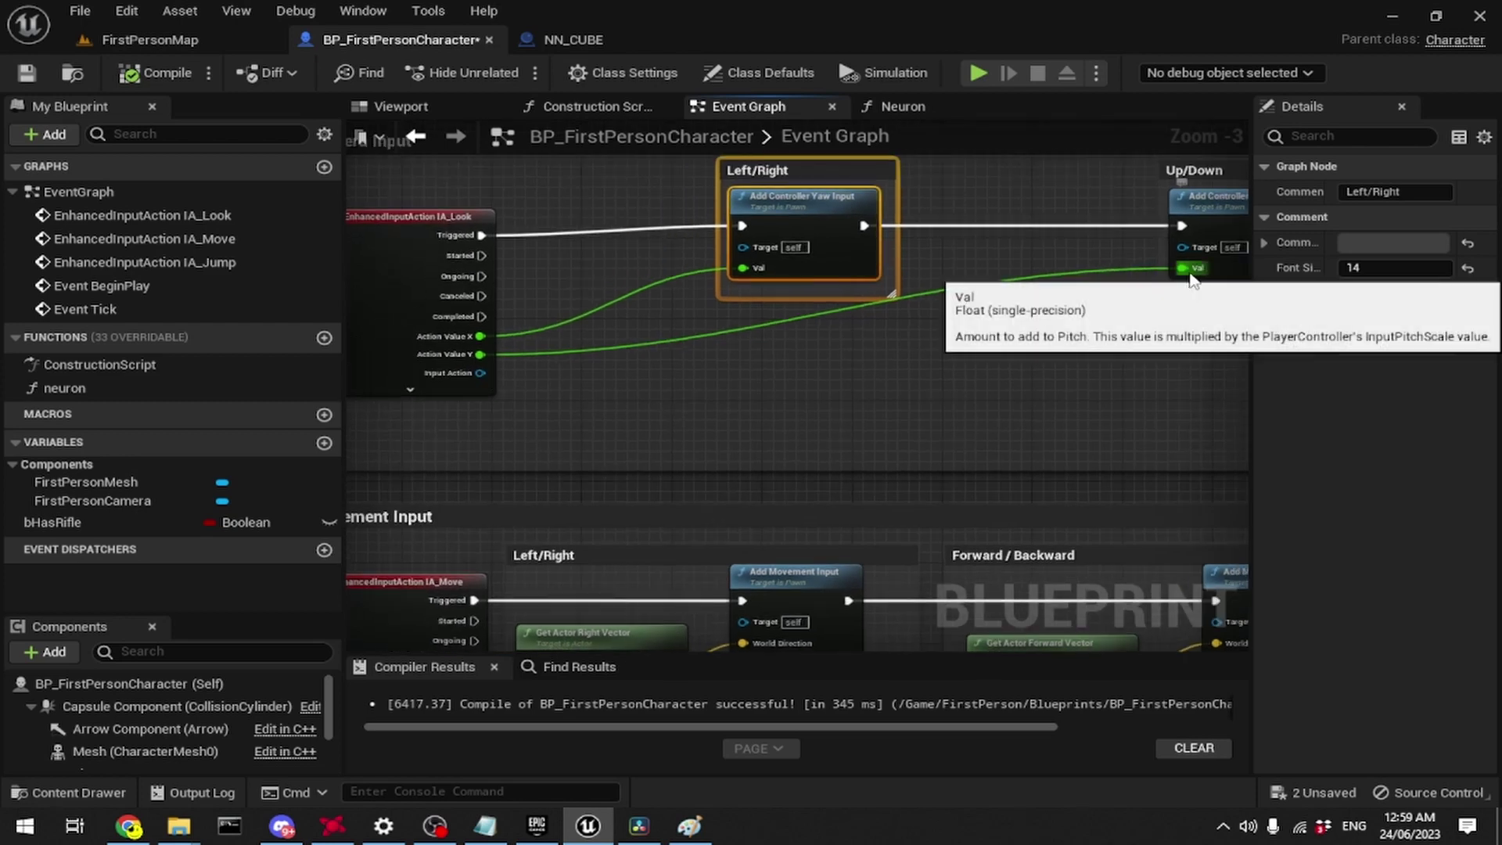
Step: Insert a Multiply node between Action Value Y and the Up/Down pitch input's value
drag(1181, 267, 780, 394)
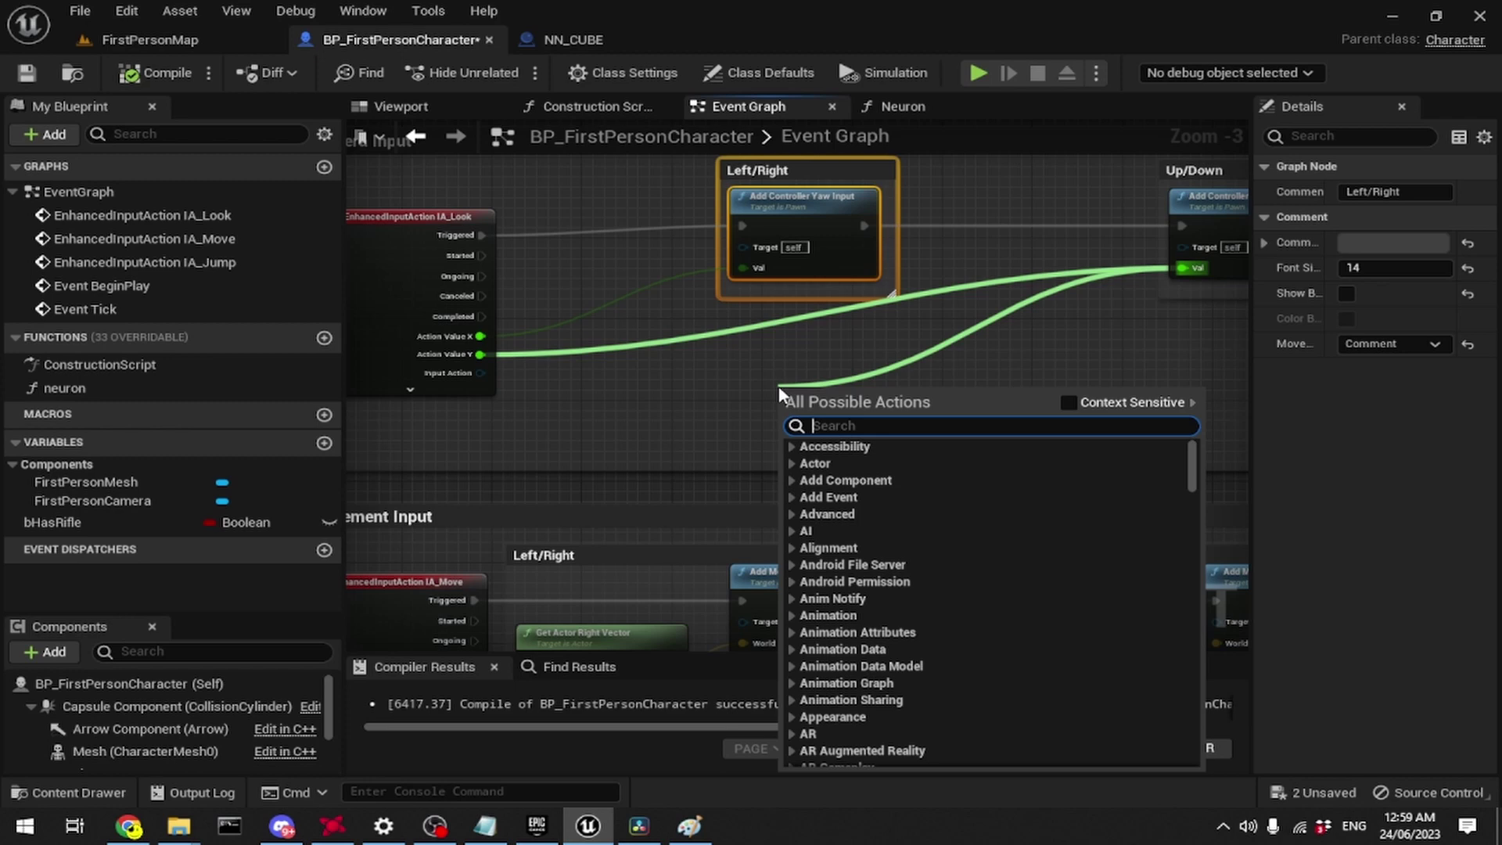
text(*)
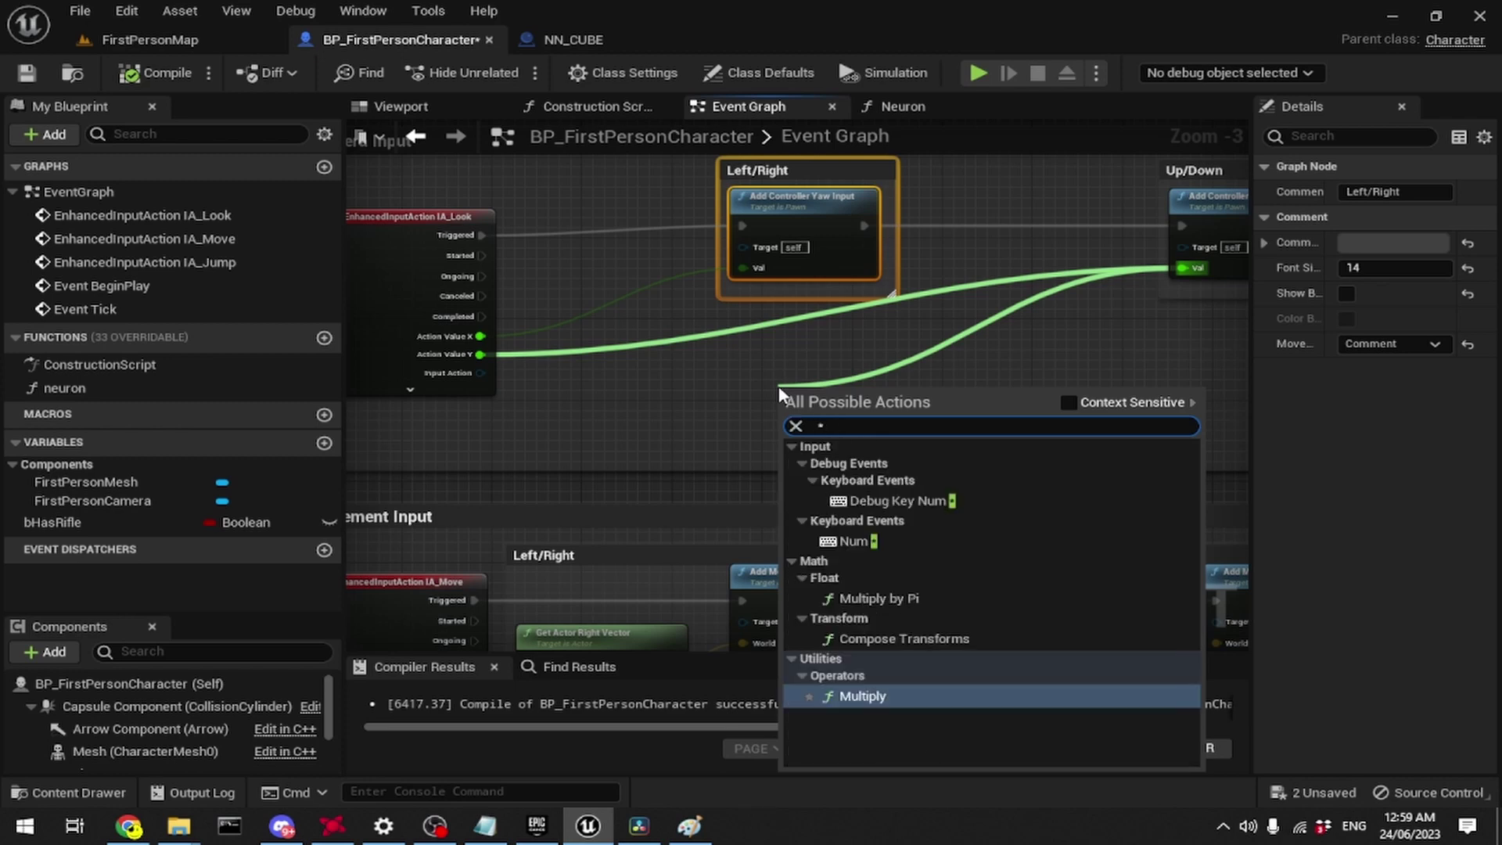
click(895, 701)
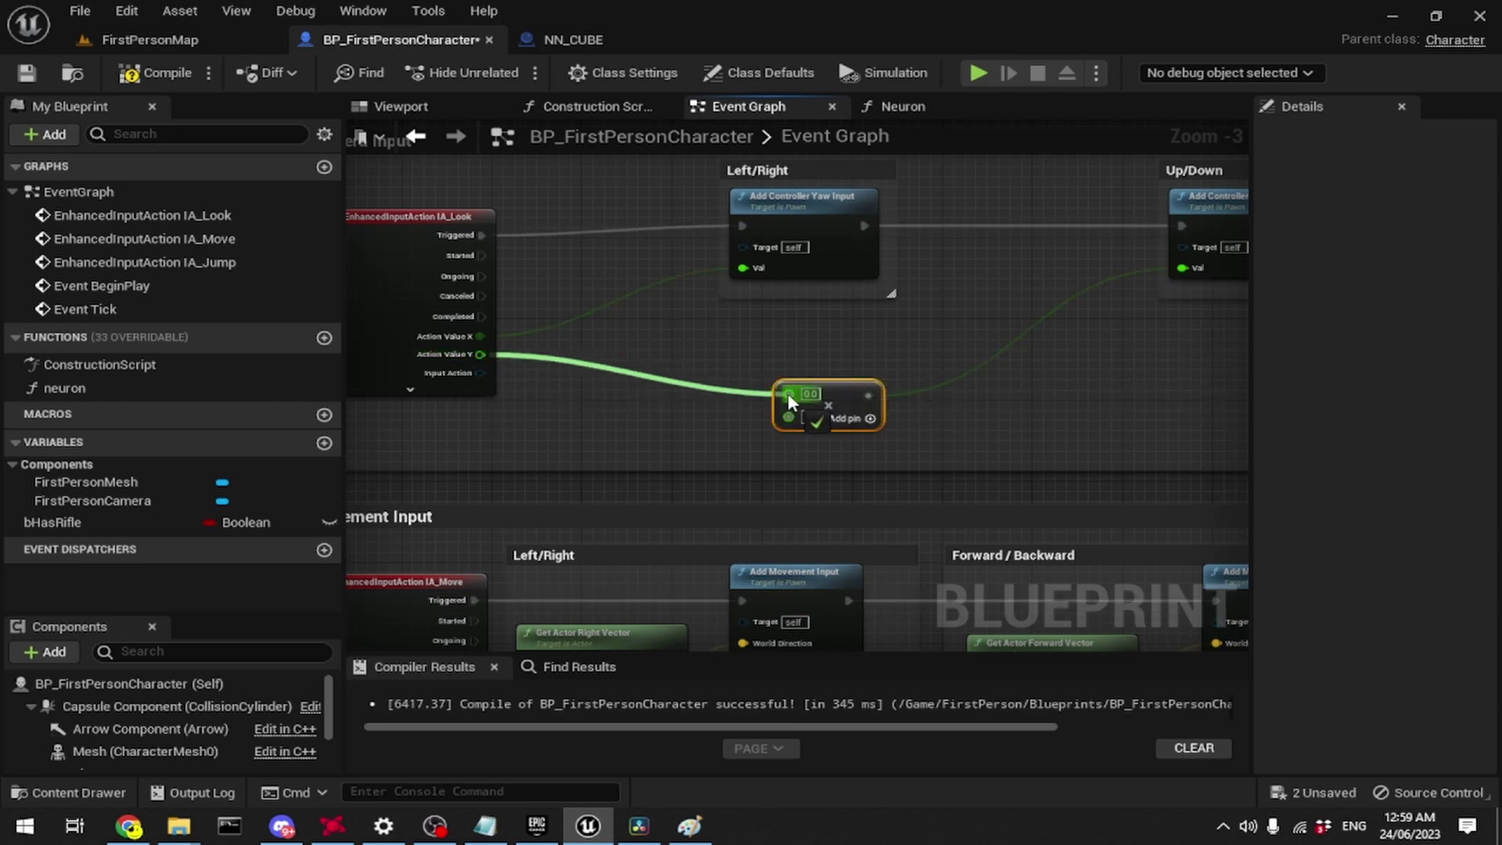
mouse_move(481, 355)
mouse_down()
mouse_move(787, 392)
mouse_move(851, 386)
mouse_up()
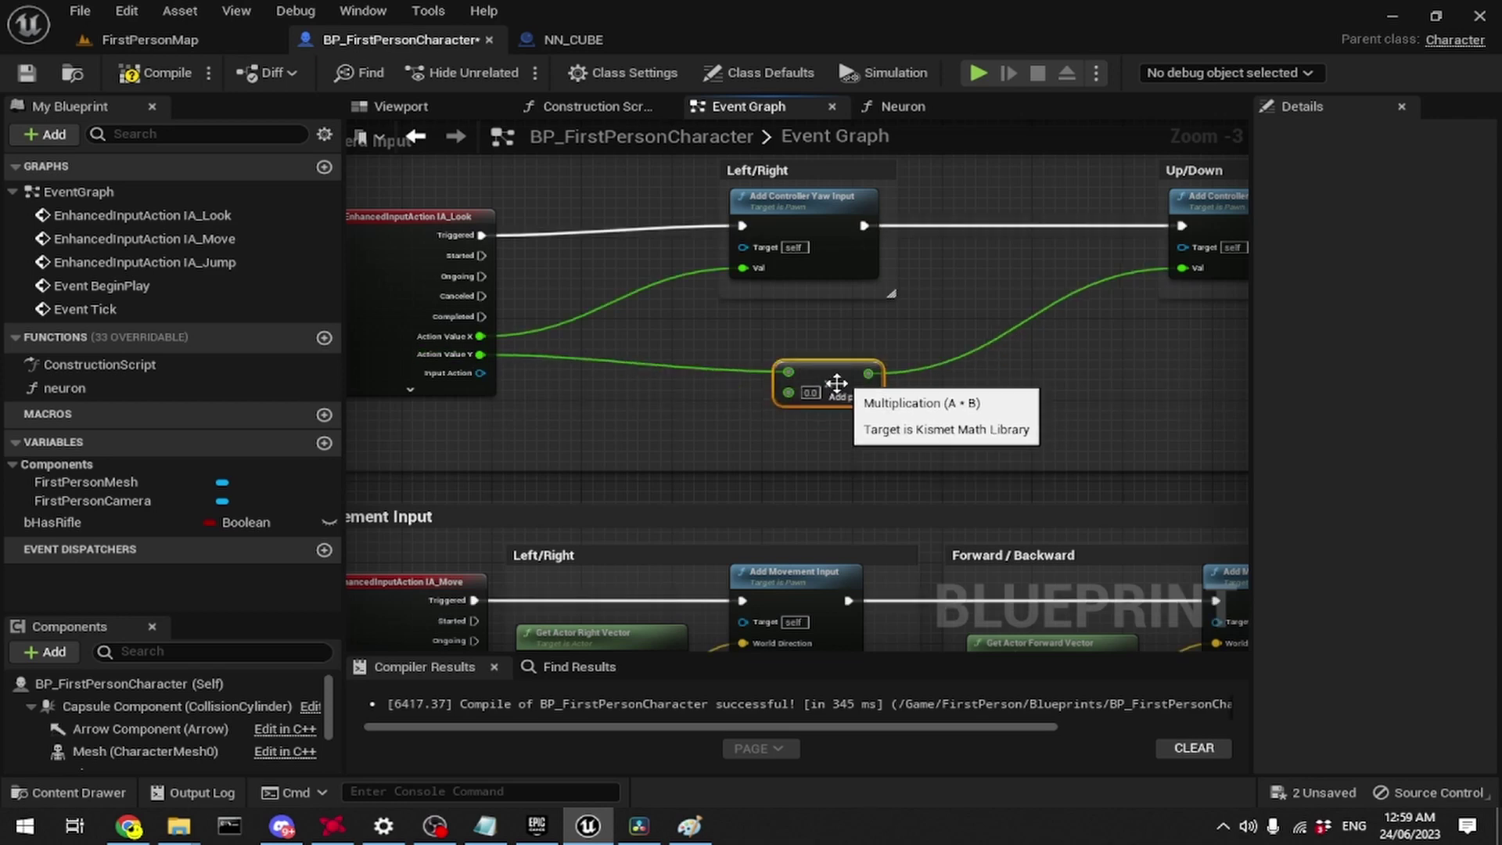
click(811, 394)
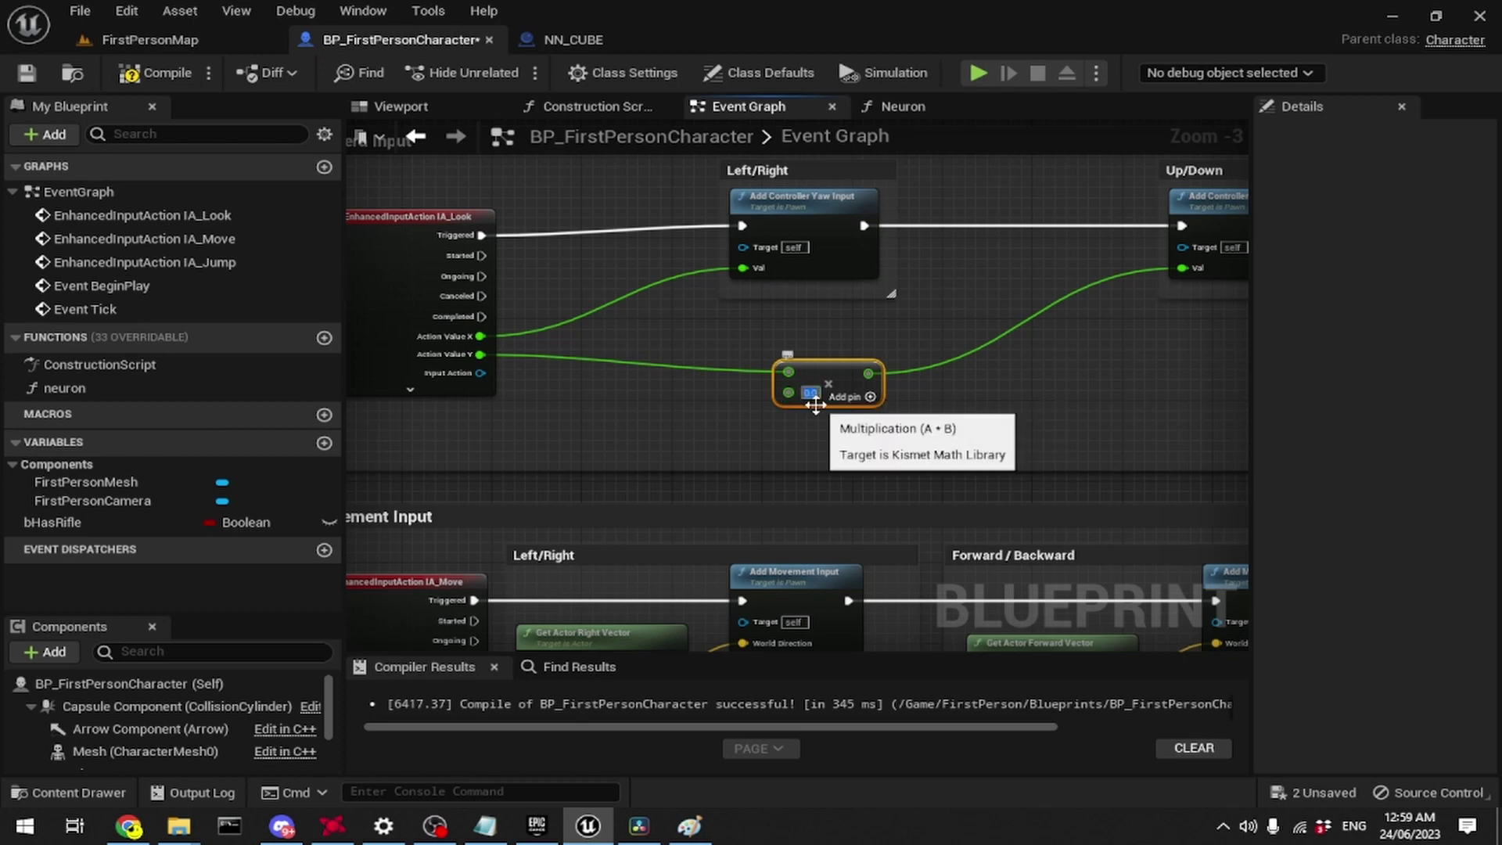
click(787, 435)
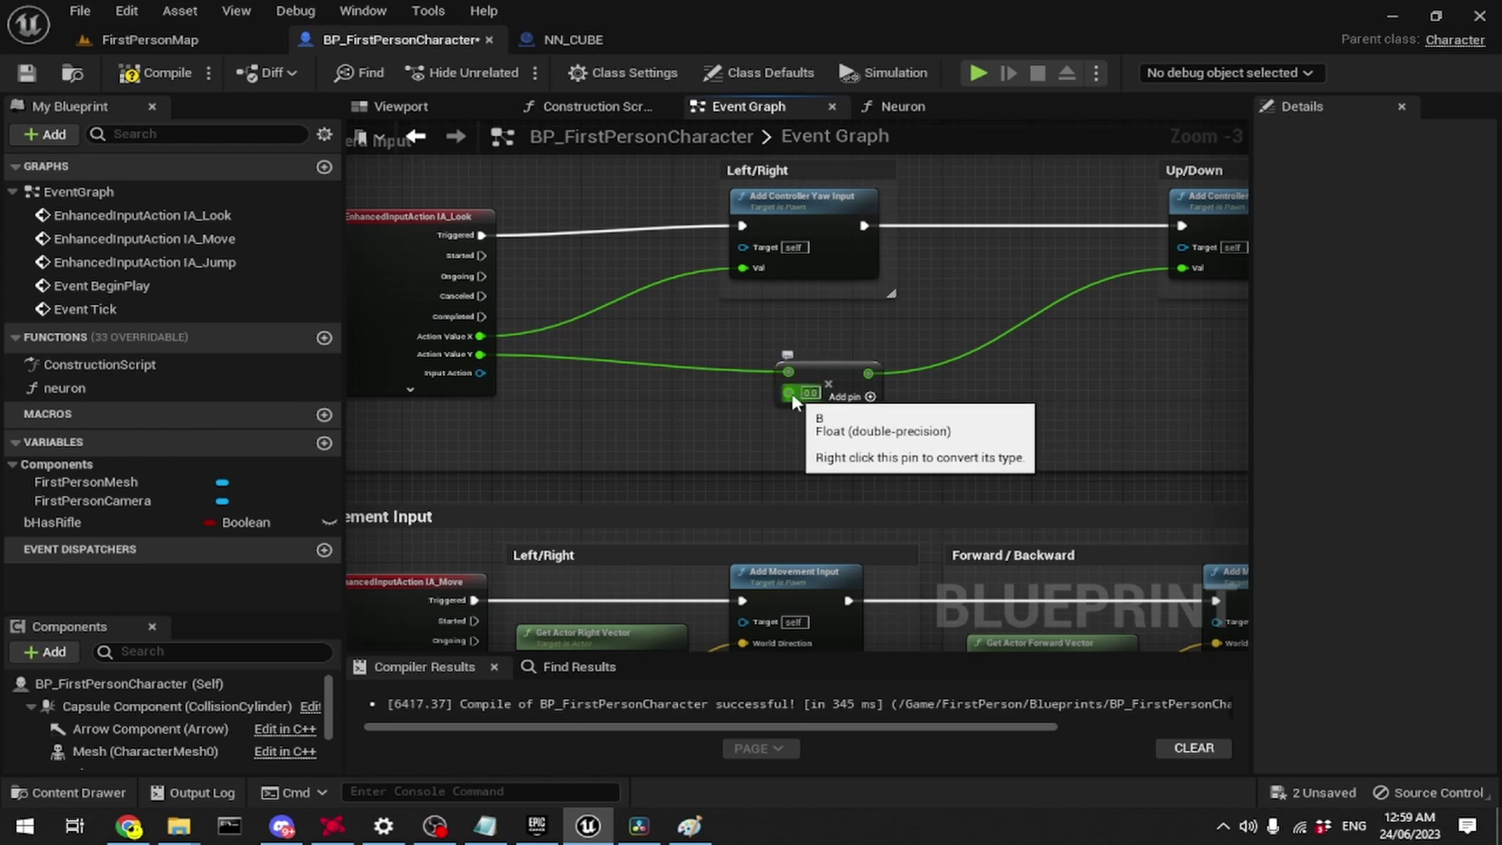
right_drag(788, 394, 782, 394)
Step: Promote the pitch Multiply node's B input to a float variable named Settings_mouse_invert
right_click(784, 395)
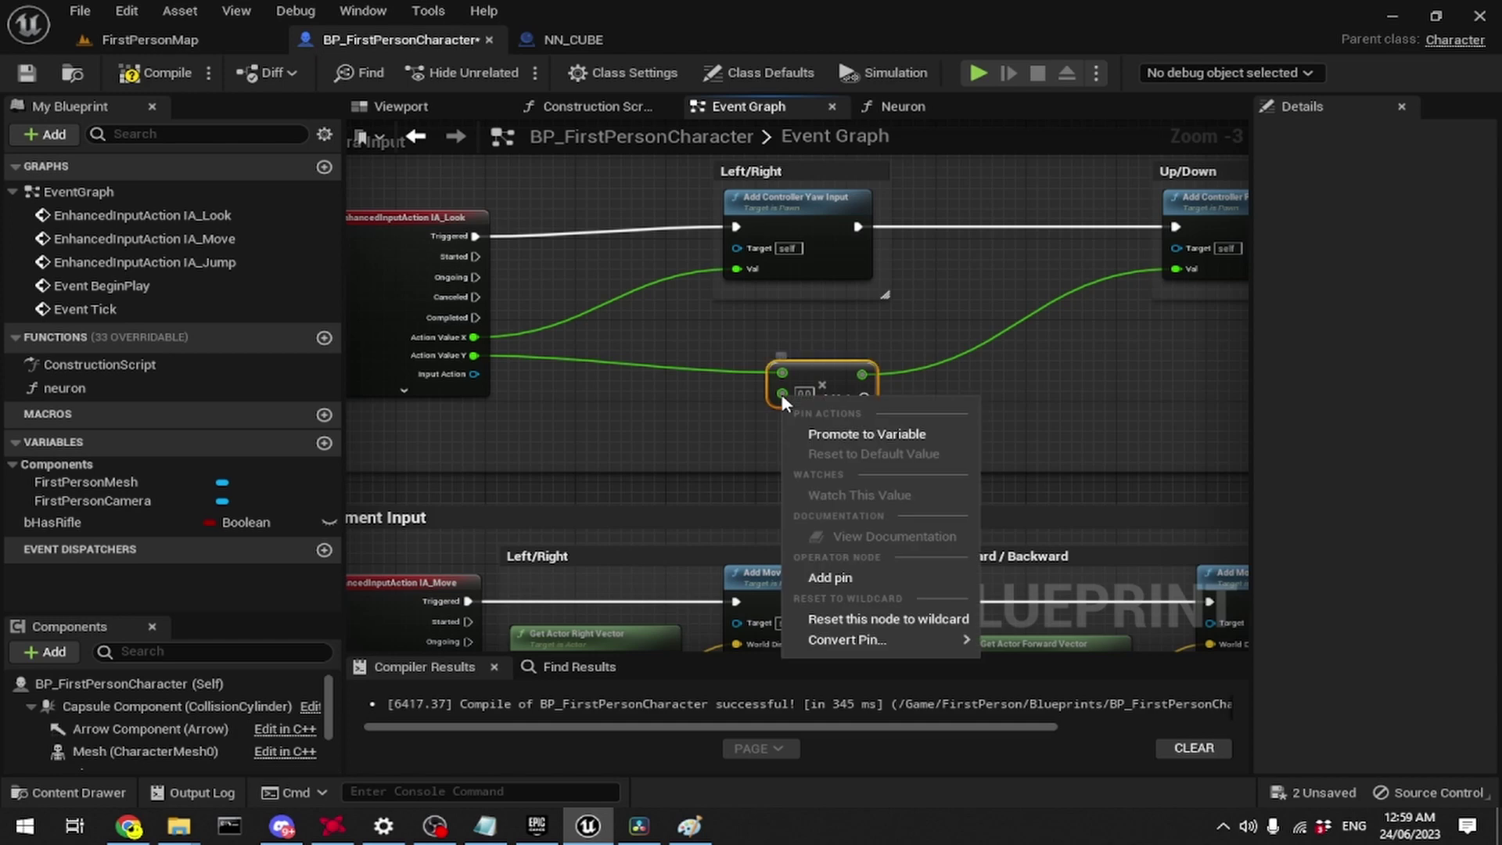
click(832, 437)
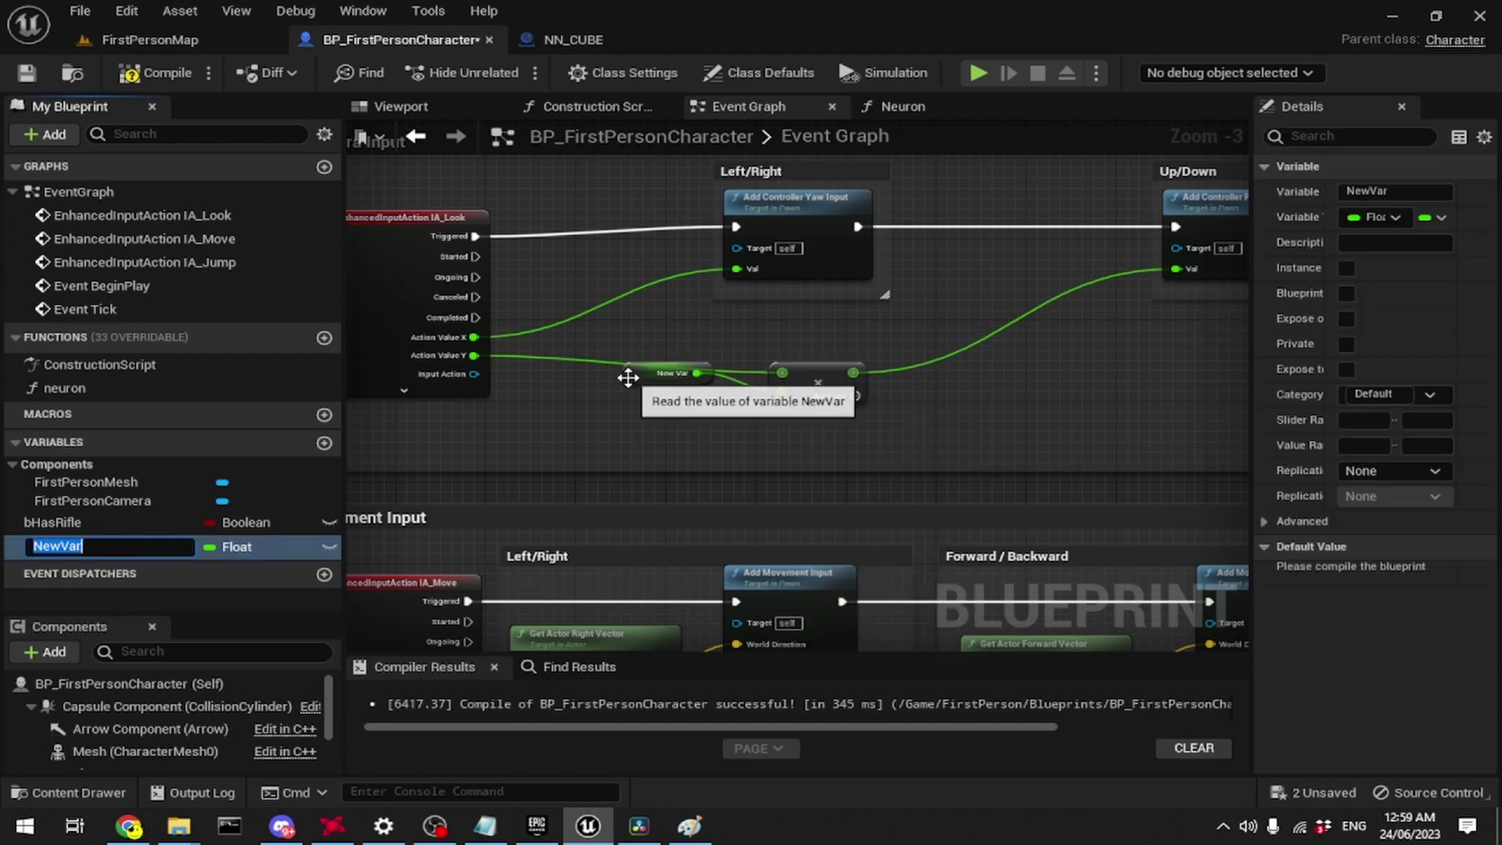
drag(593, 413, 581, 424)
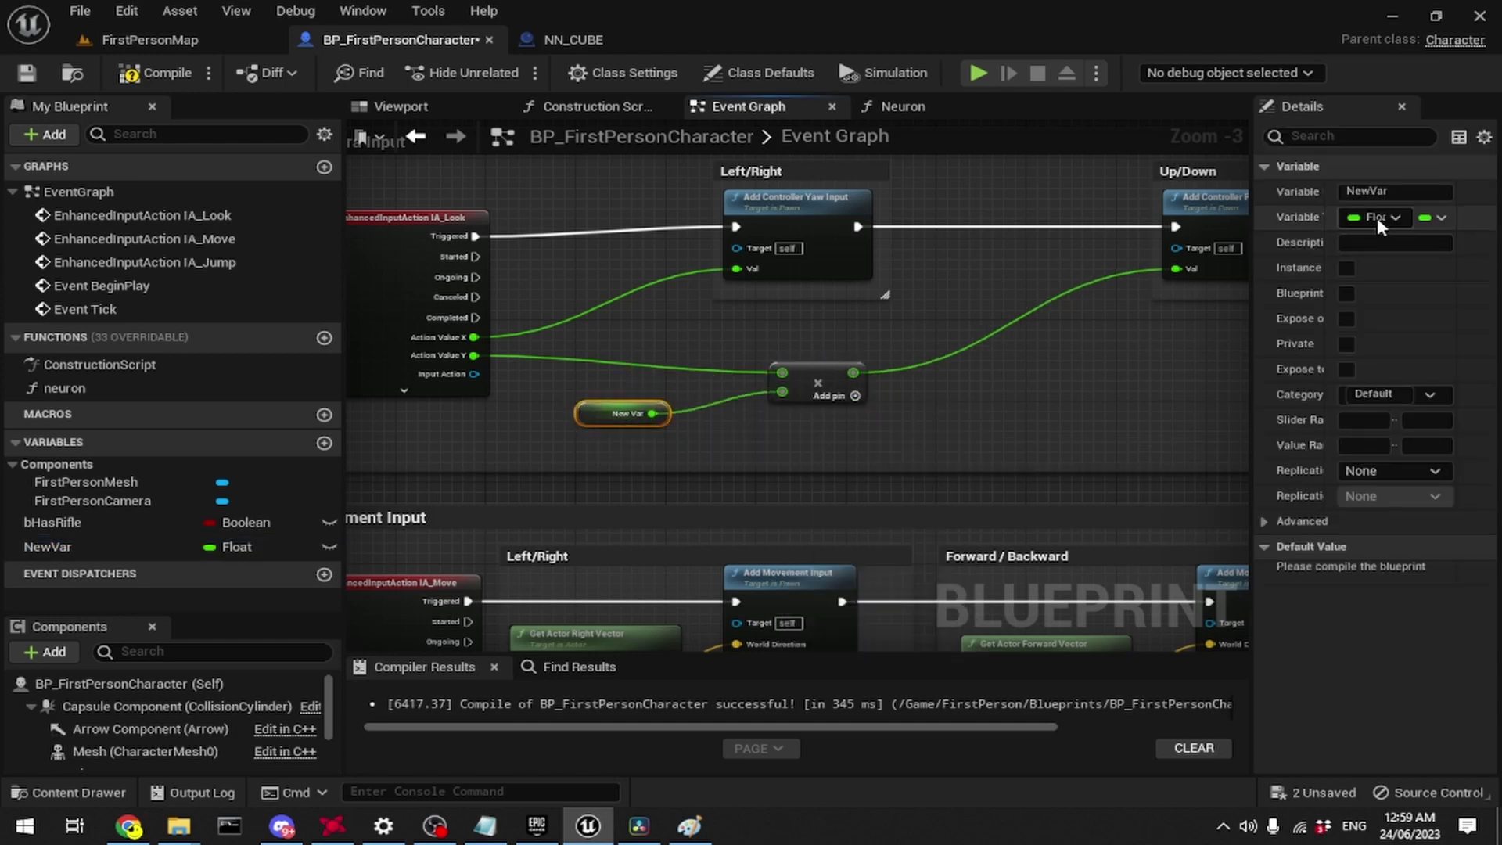
click(1331, 191)
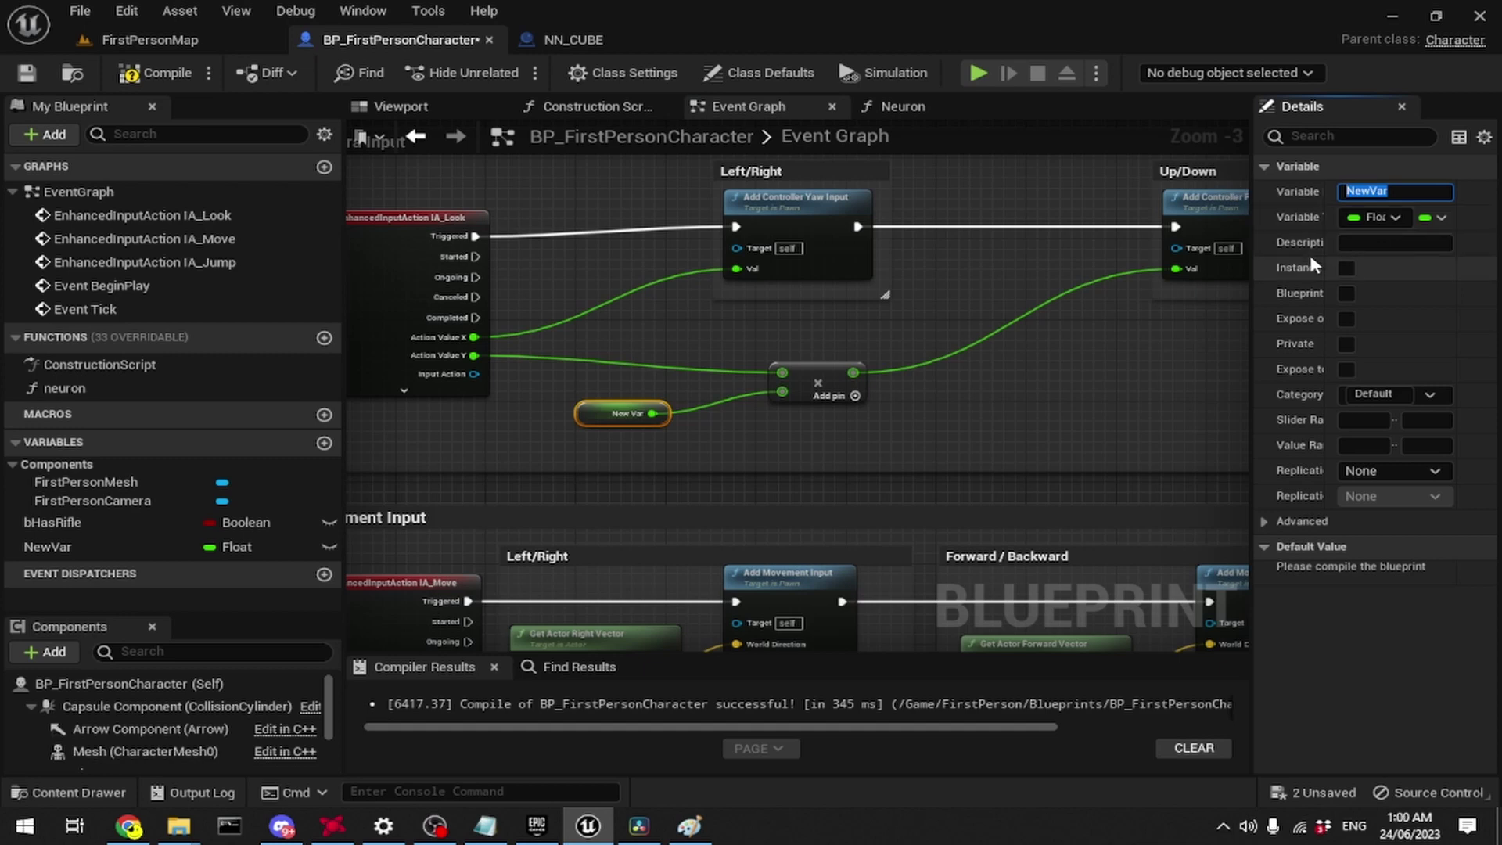
text(Settings_mouse_)
text(invert)
key(Return)
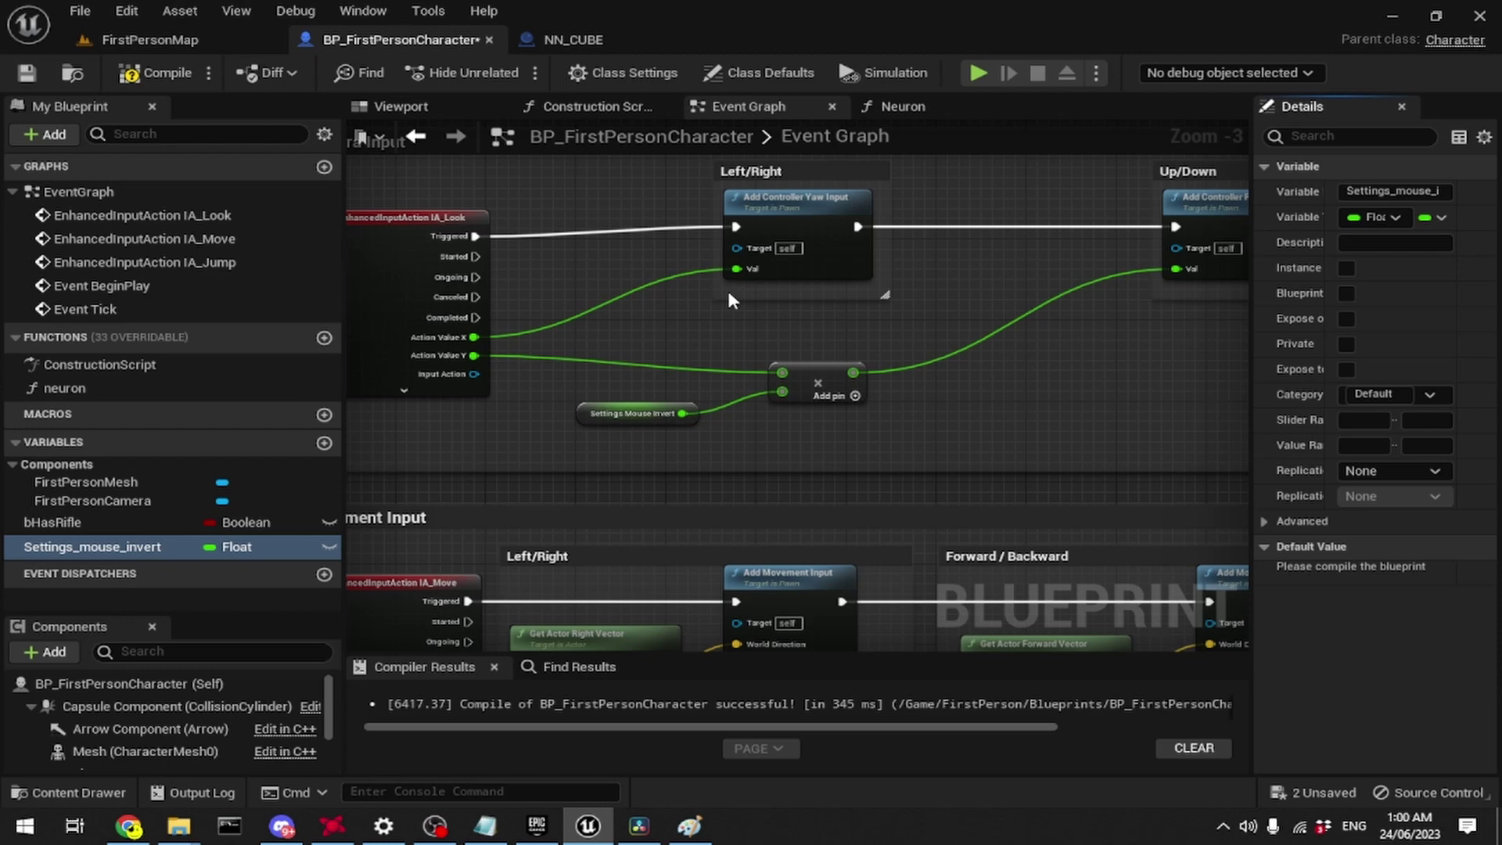
Step: Add a Multiply node by 0.5 between Action Value X and the yaw input
drag(734, 270, 684, 315)
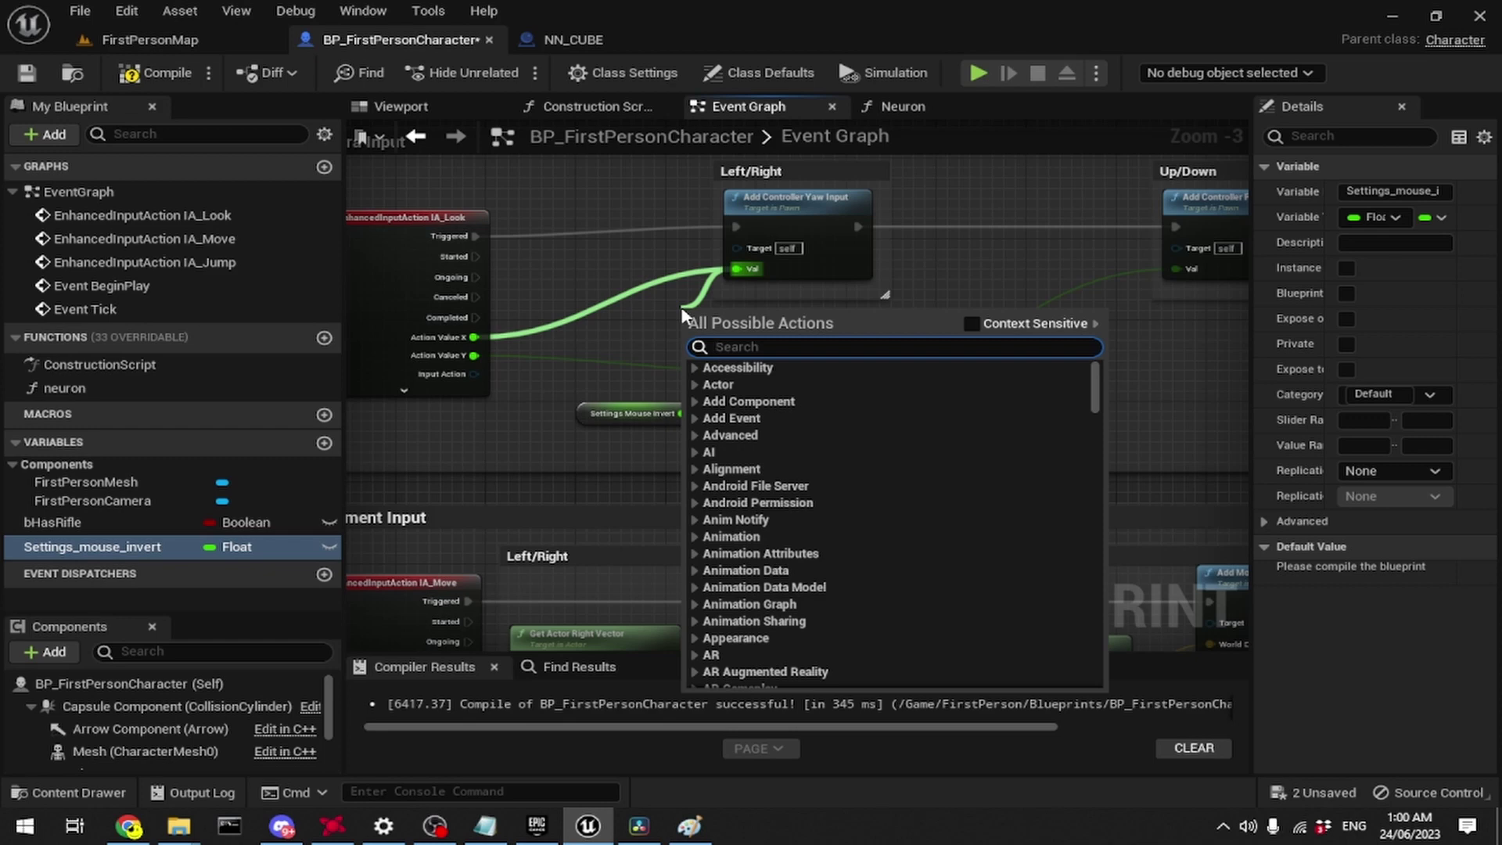
text(*)
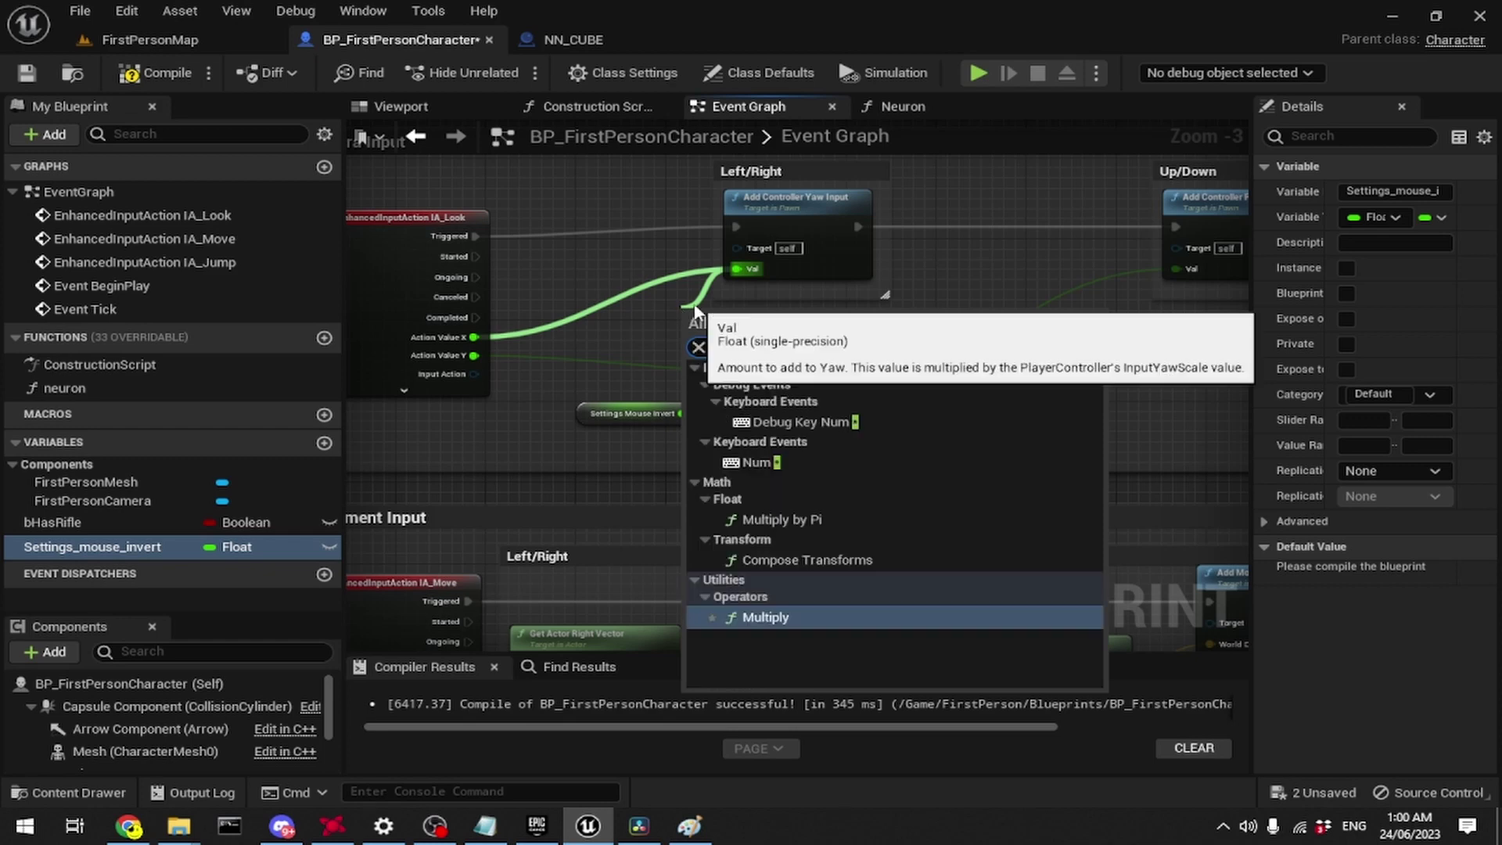
click(765, 616)
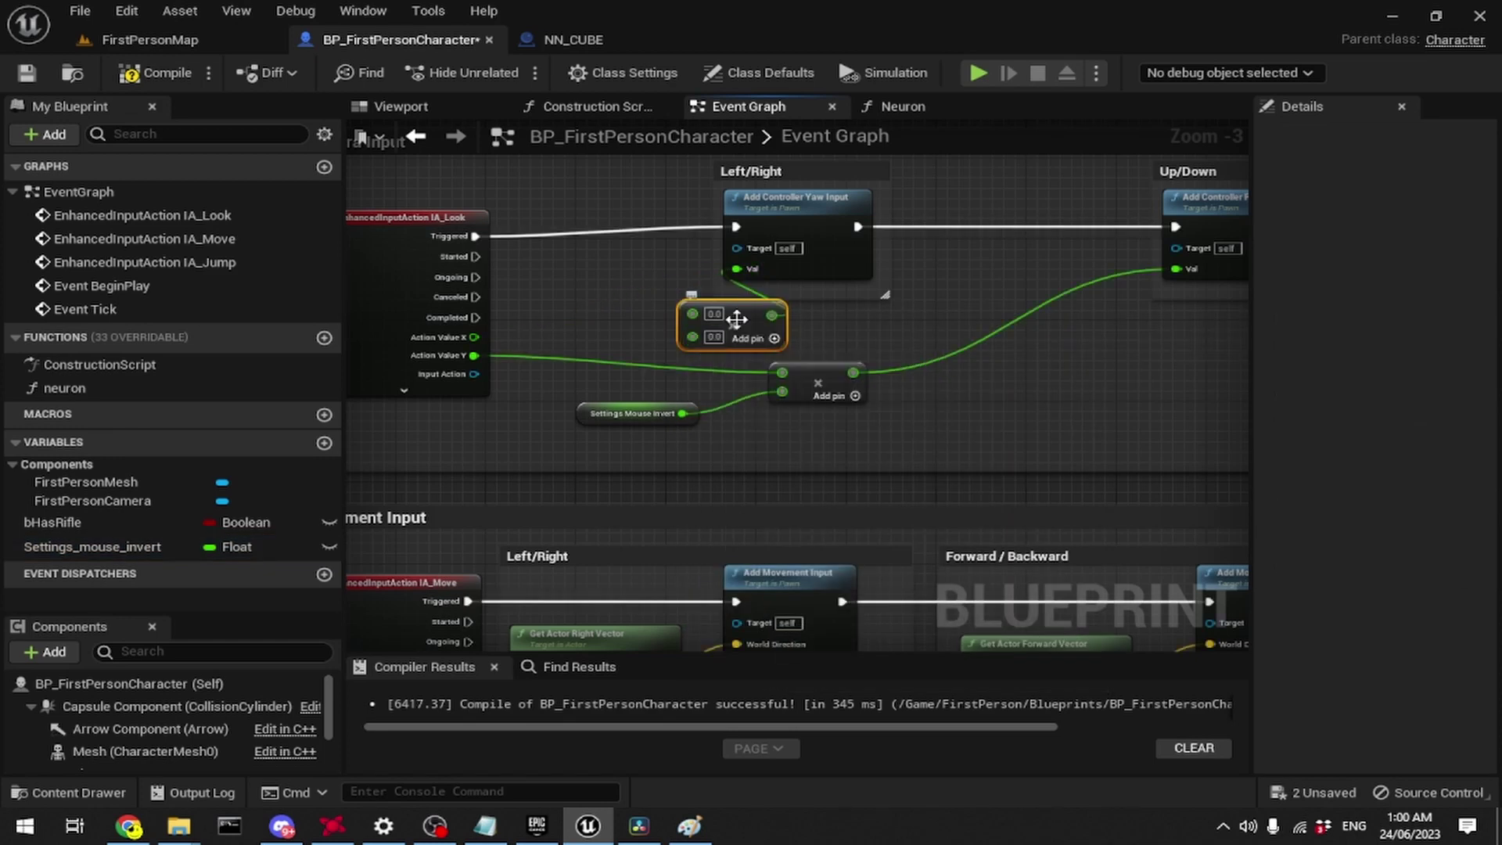
drag(735, 318, 599, 307)
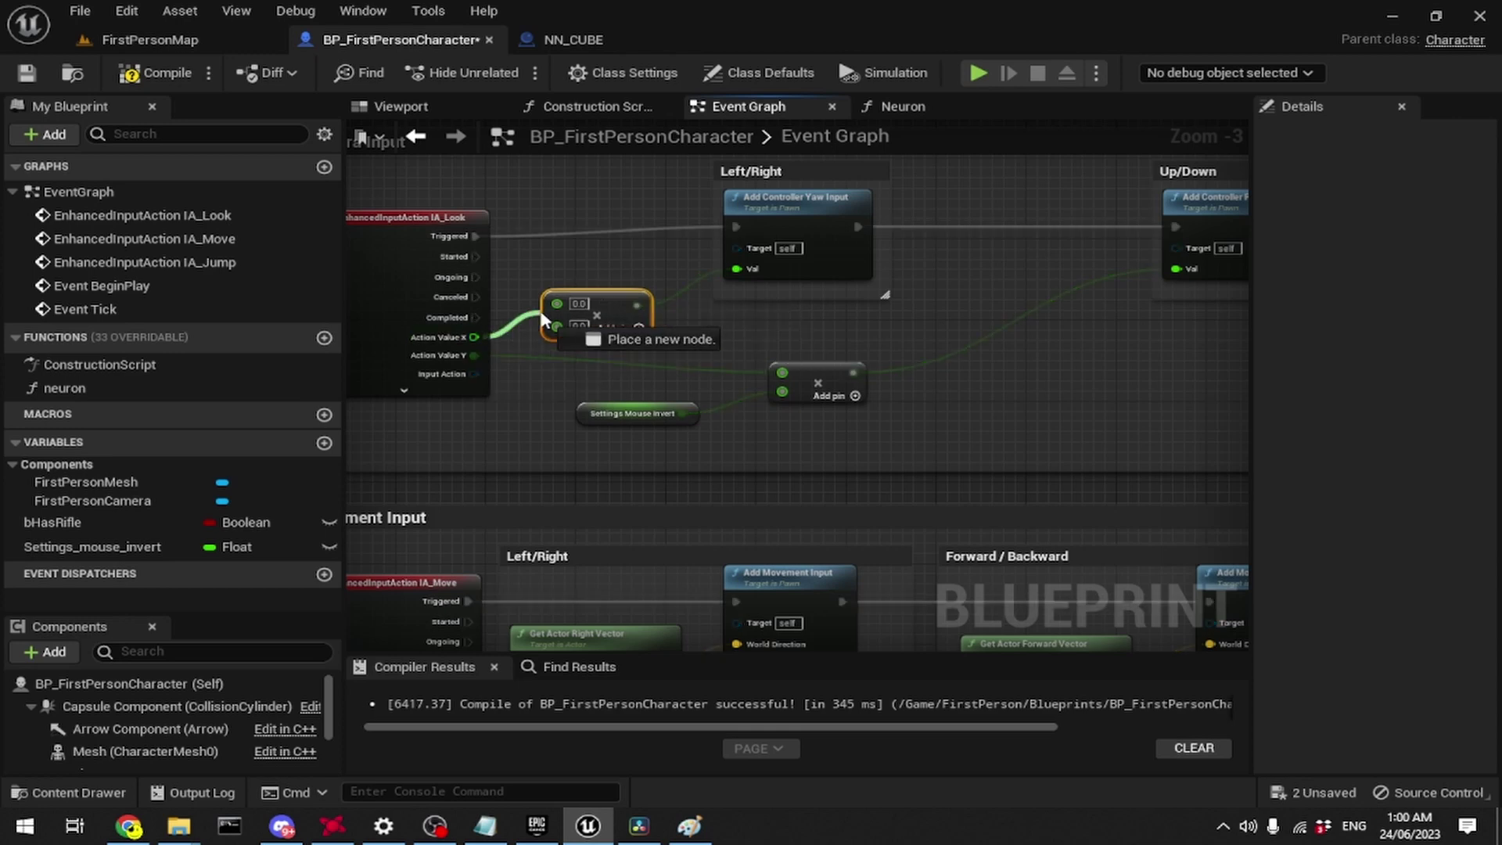
drag(476, 337, 623, 303)
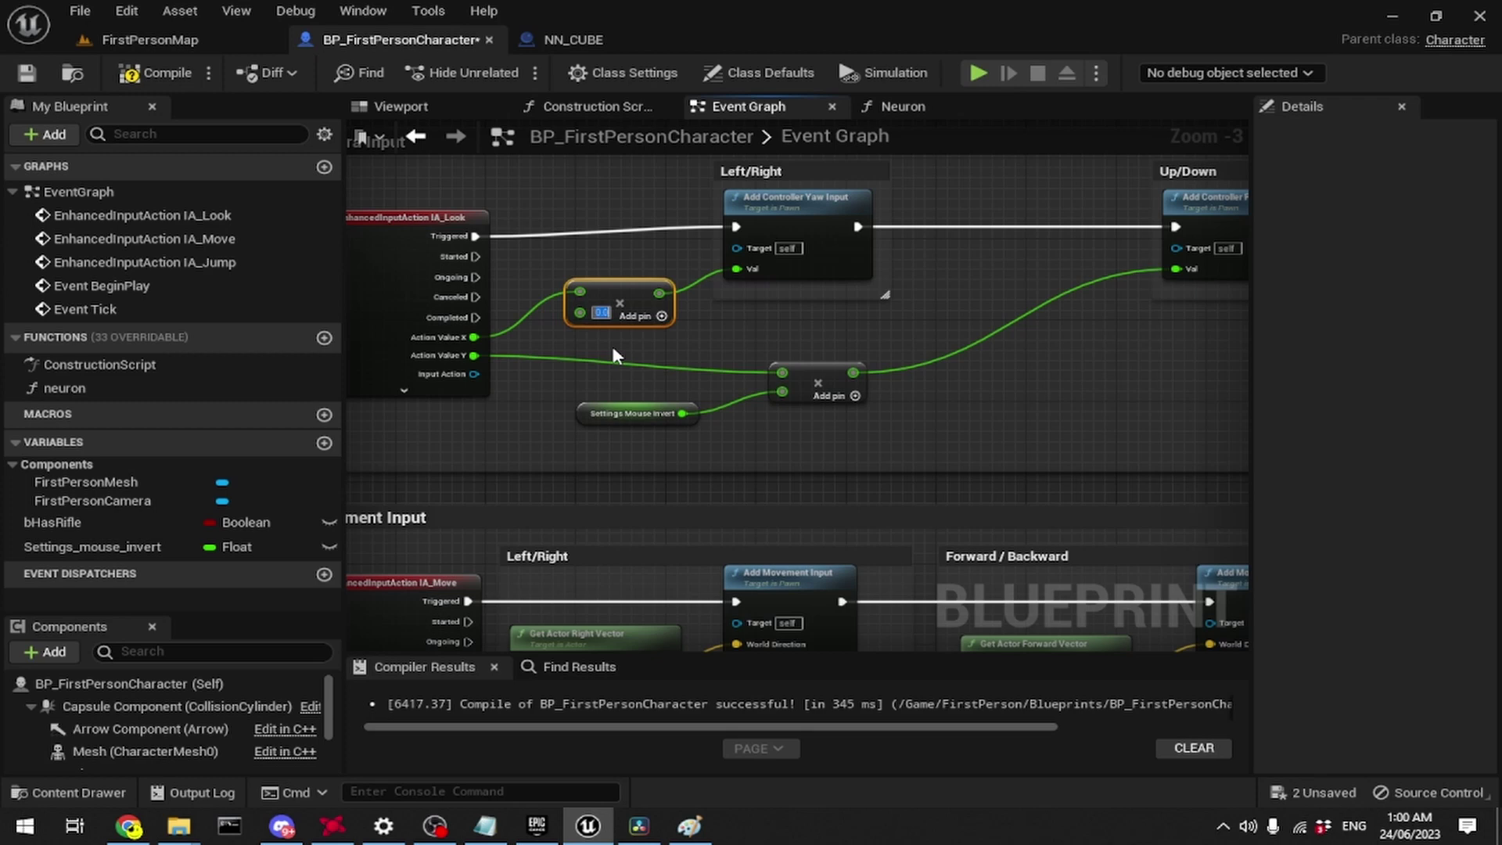
text(0.5)
key(Return)
click(708, 331)
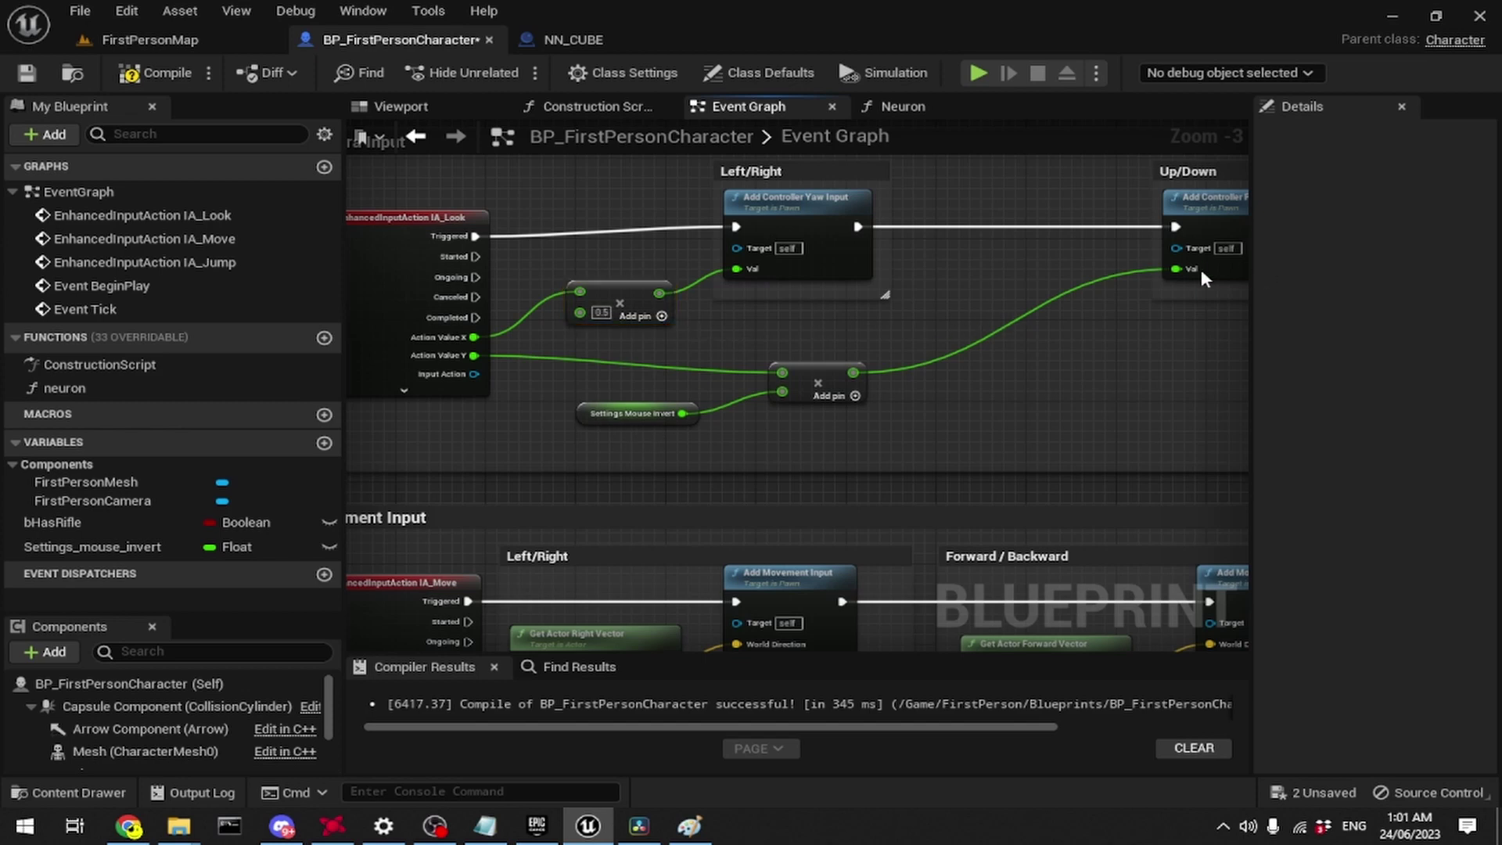
Step: Insert a Multiply node before the Up/Down pitch input and remove its duplicate link
drag(1176, 269, 1036, 343)
text(*)
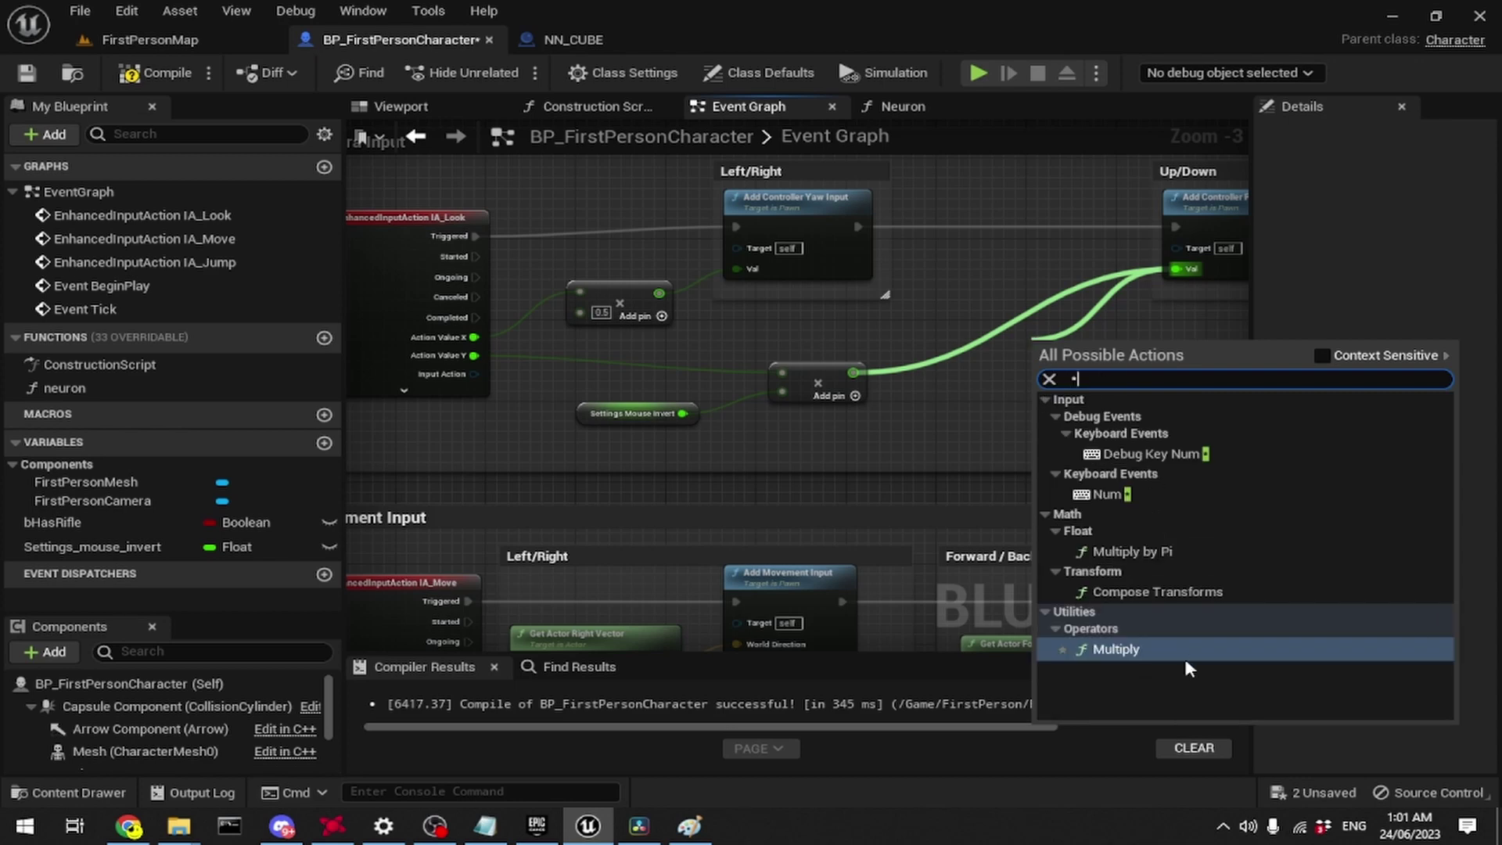
click(1185, 657)
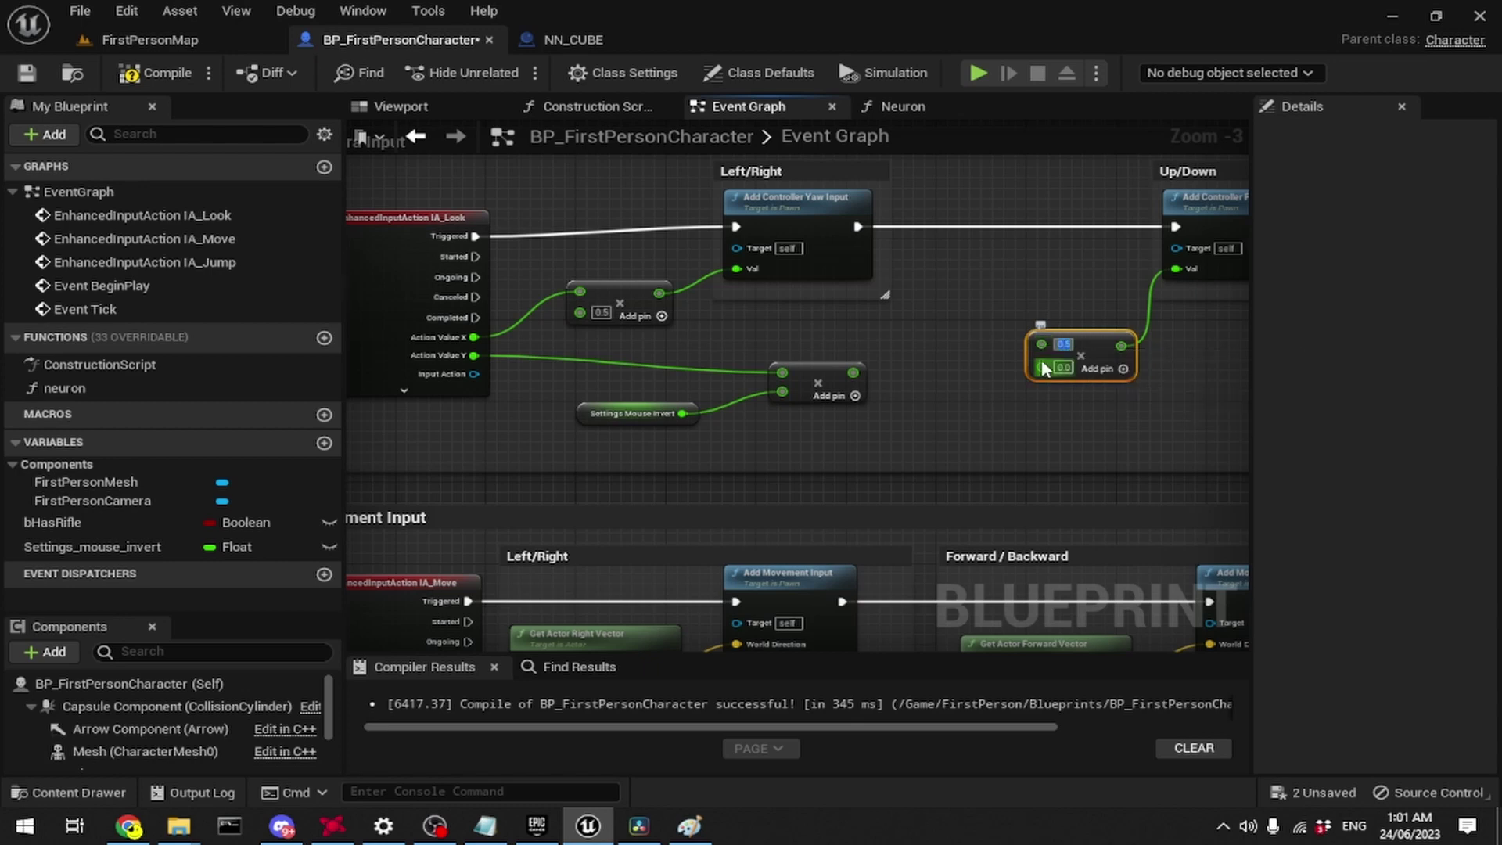
drag(853, 373, 1039, 373)
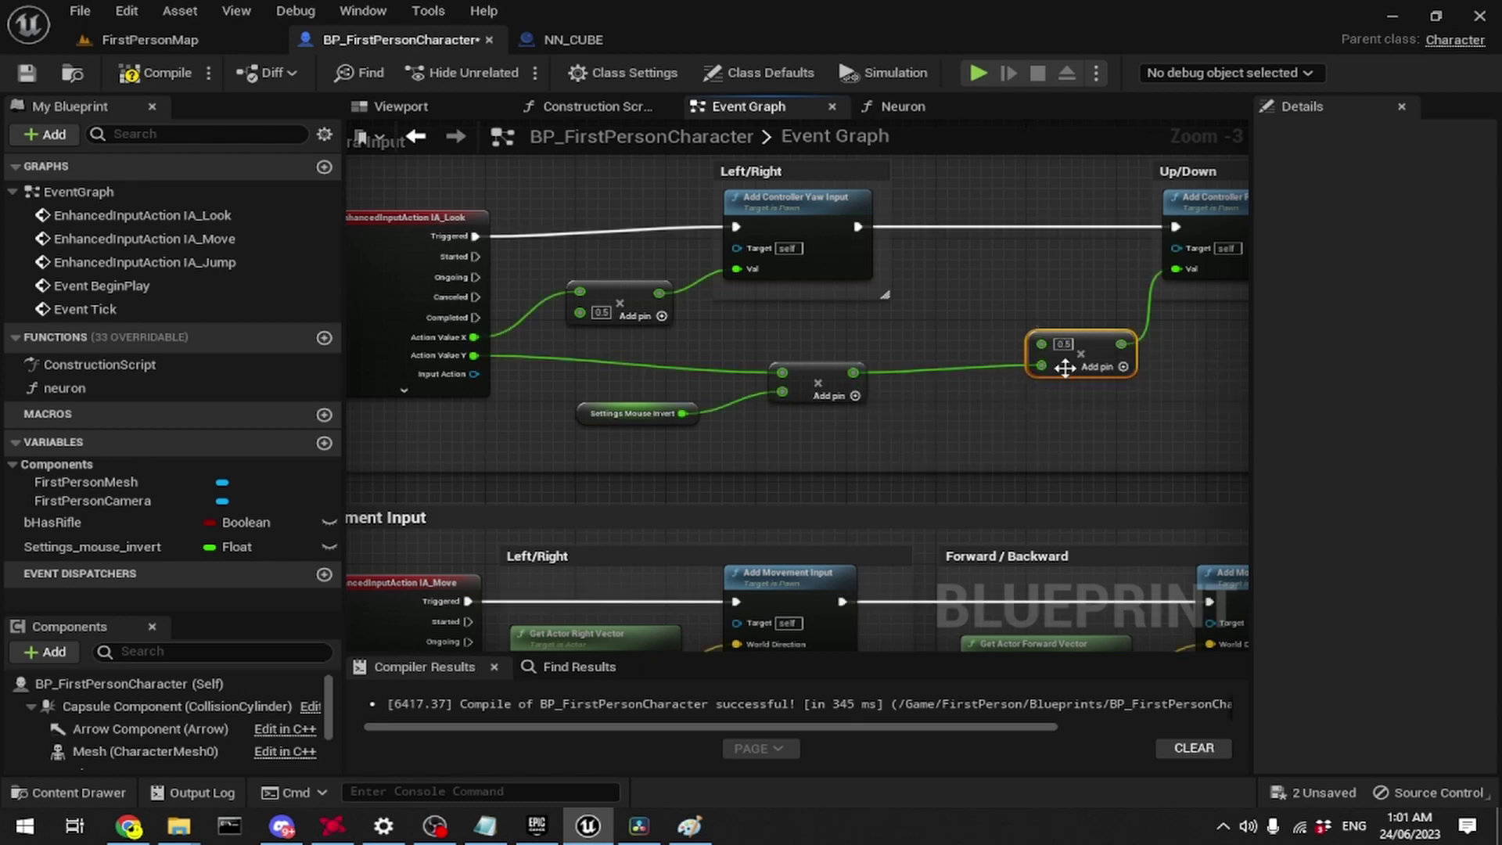
drag(854, 373, 1041, 344)
right_click(1041, 366)
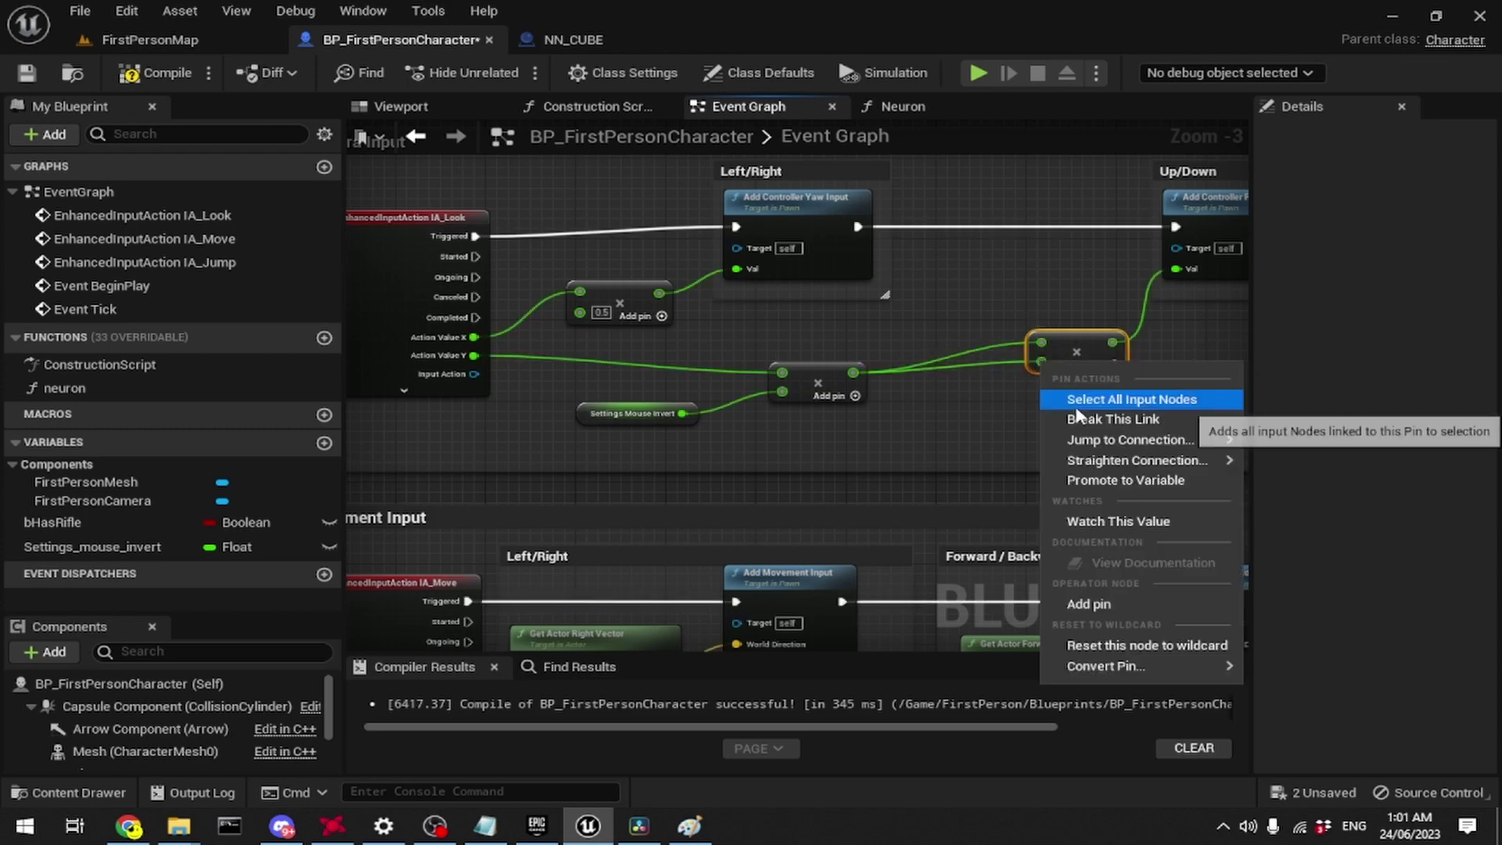
click(1103, 419)
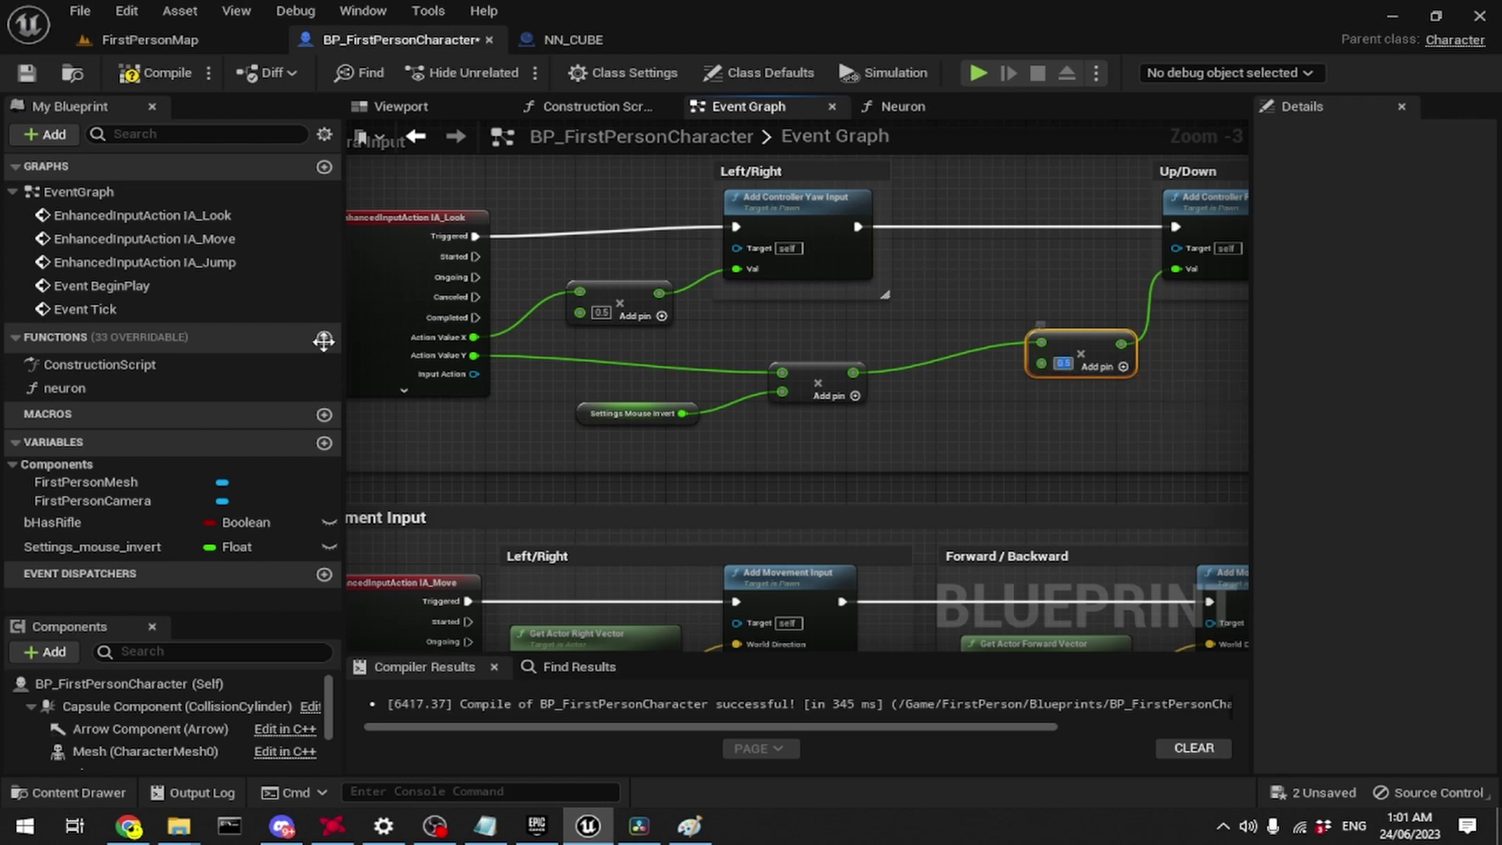
Step: Compile and save the Blueprint, then play-test the look controls and close the preview
click(165, 73)
click(26, 76)
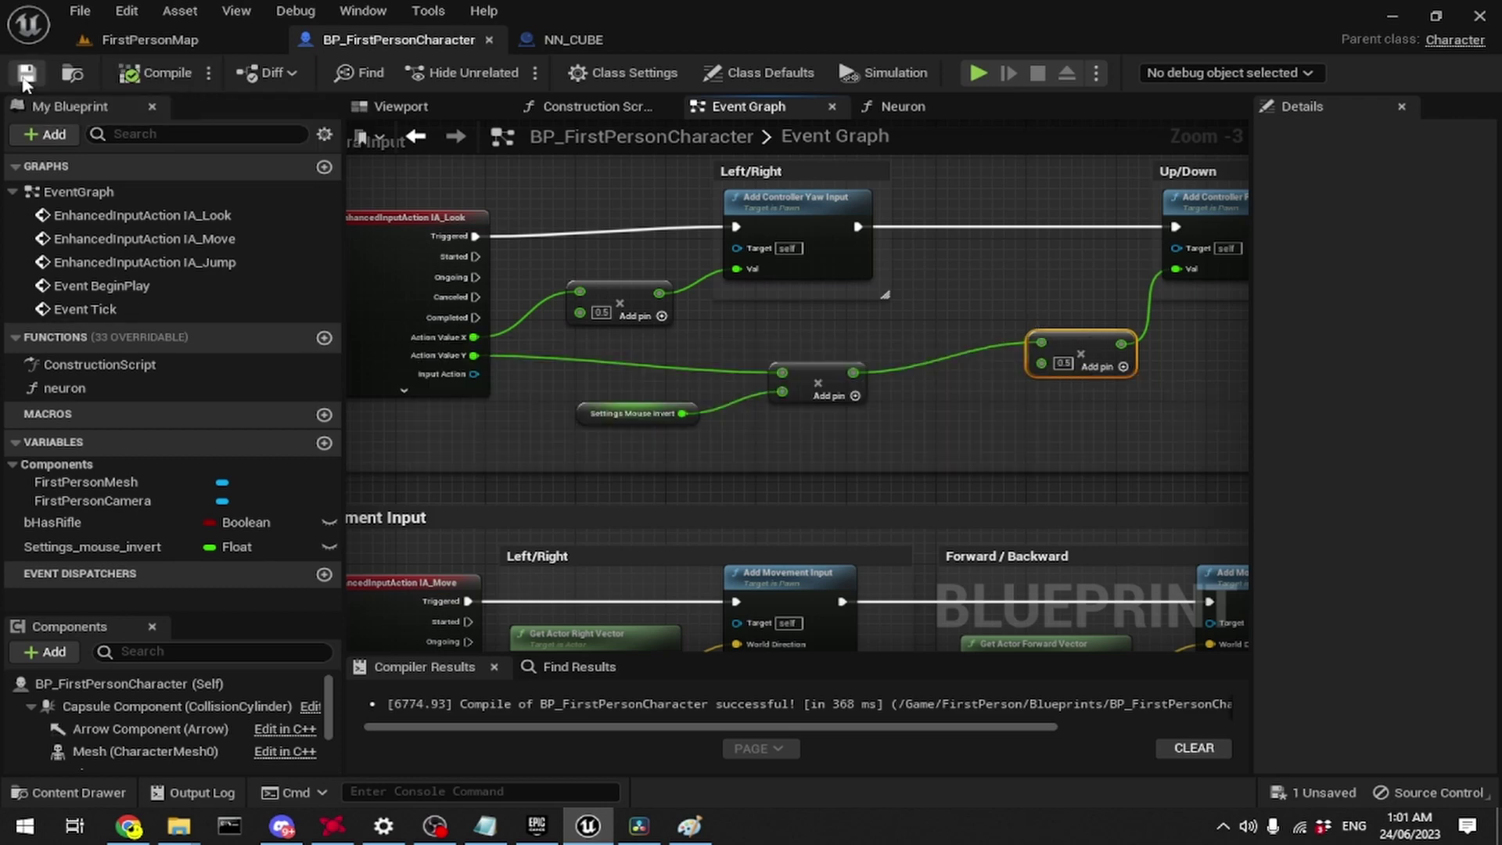
click(987, 79)
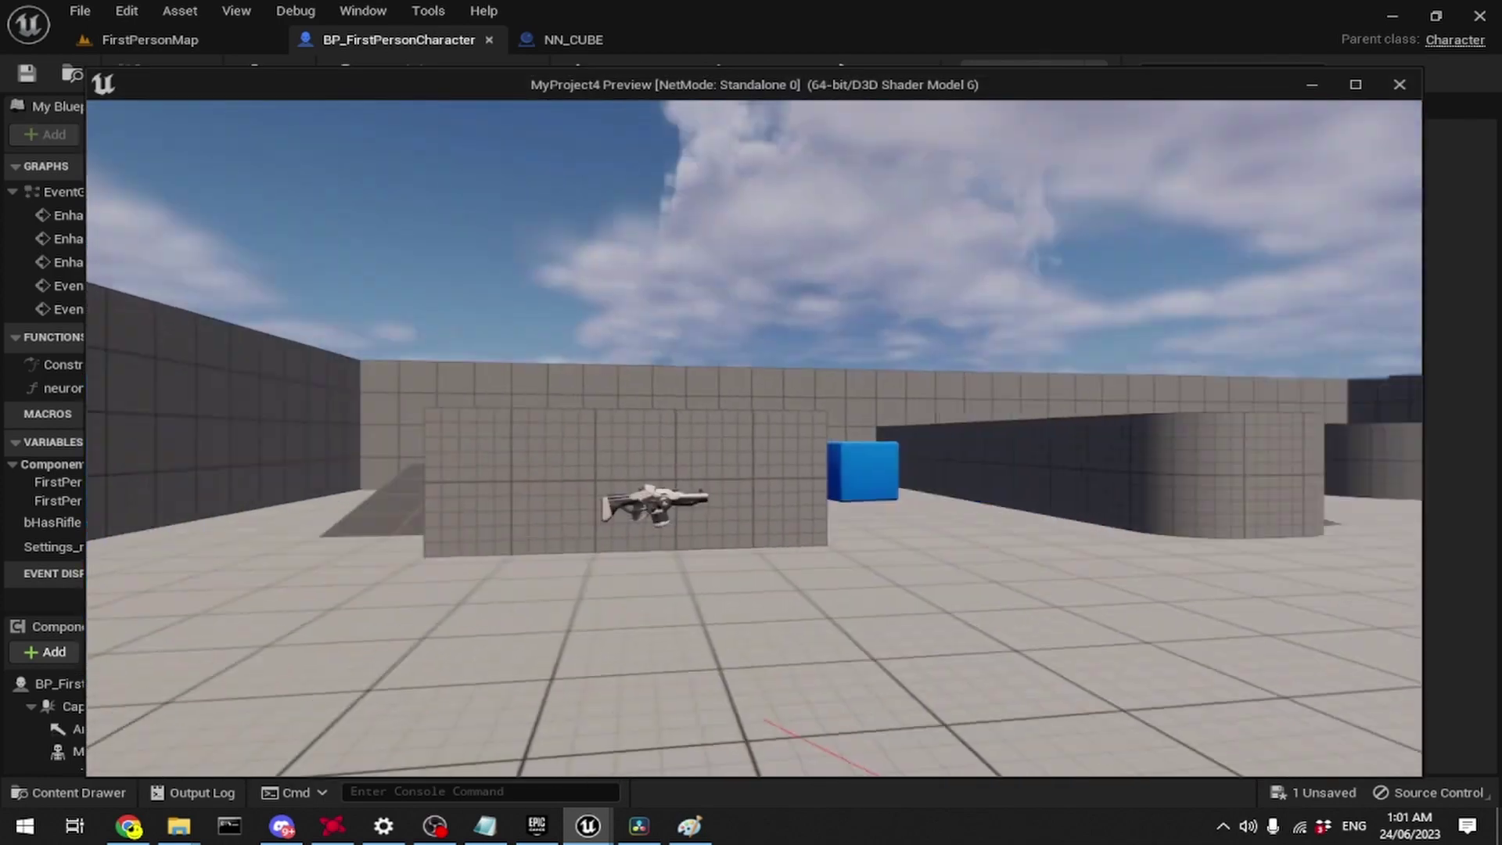
key(super)
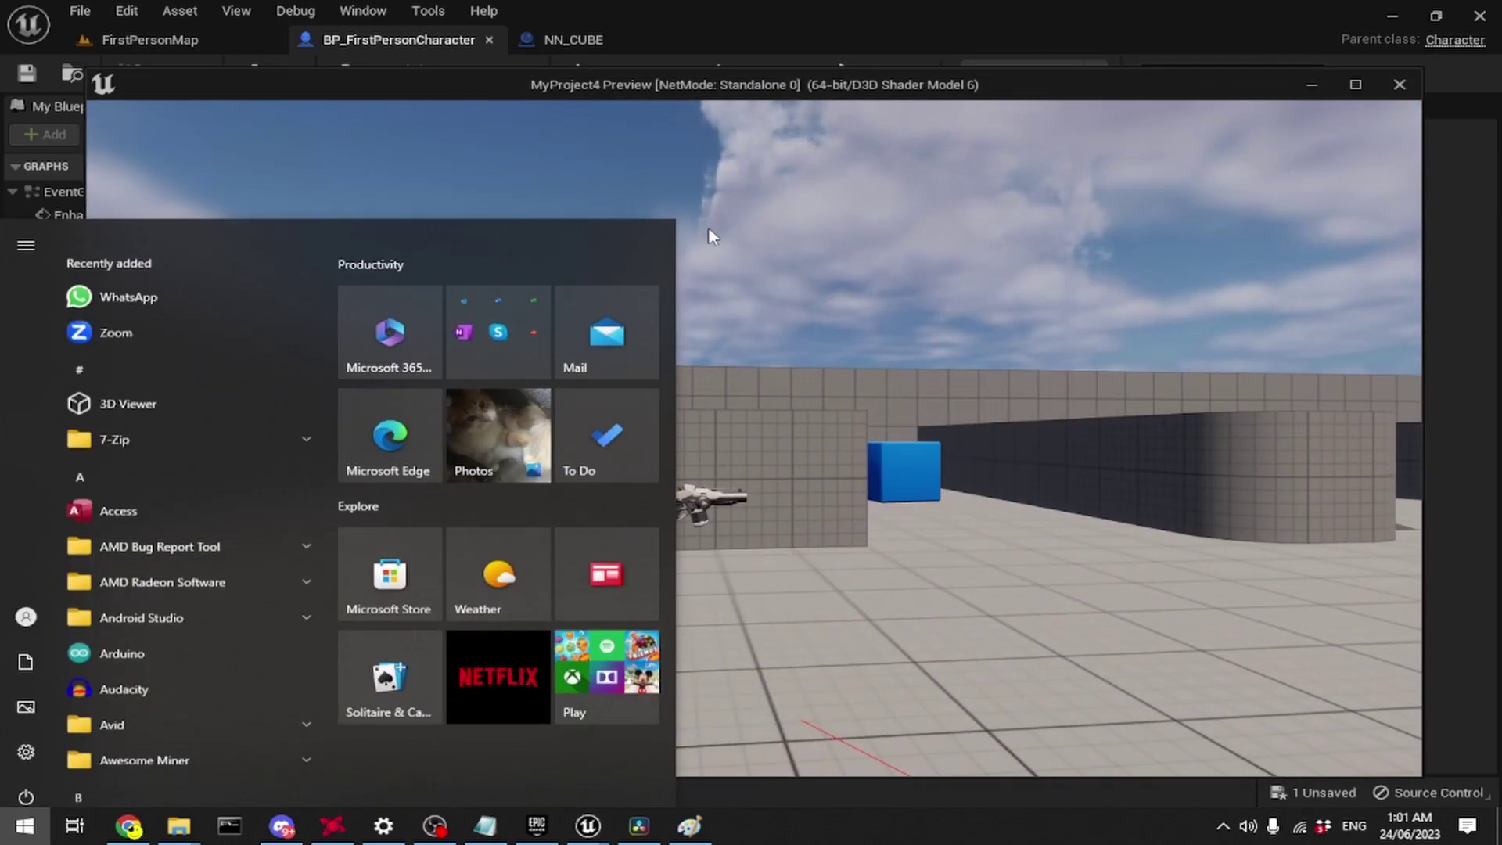
click(1402, 89)
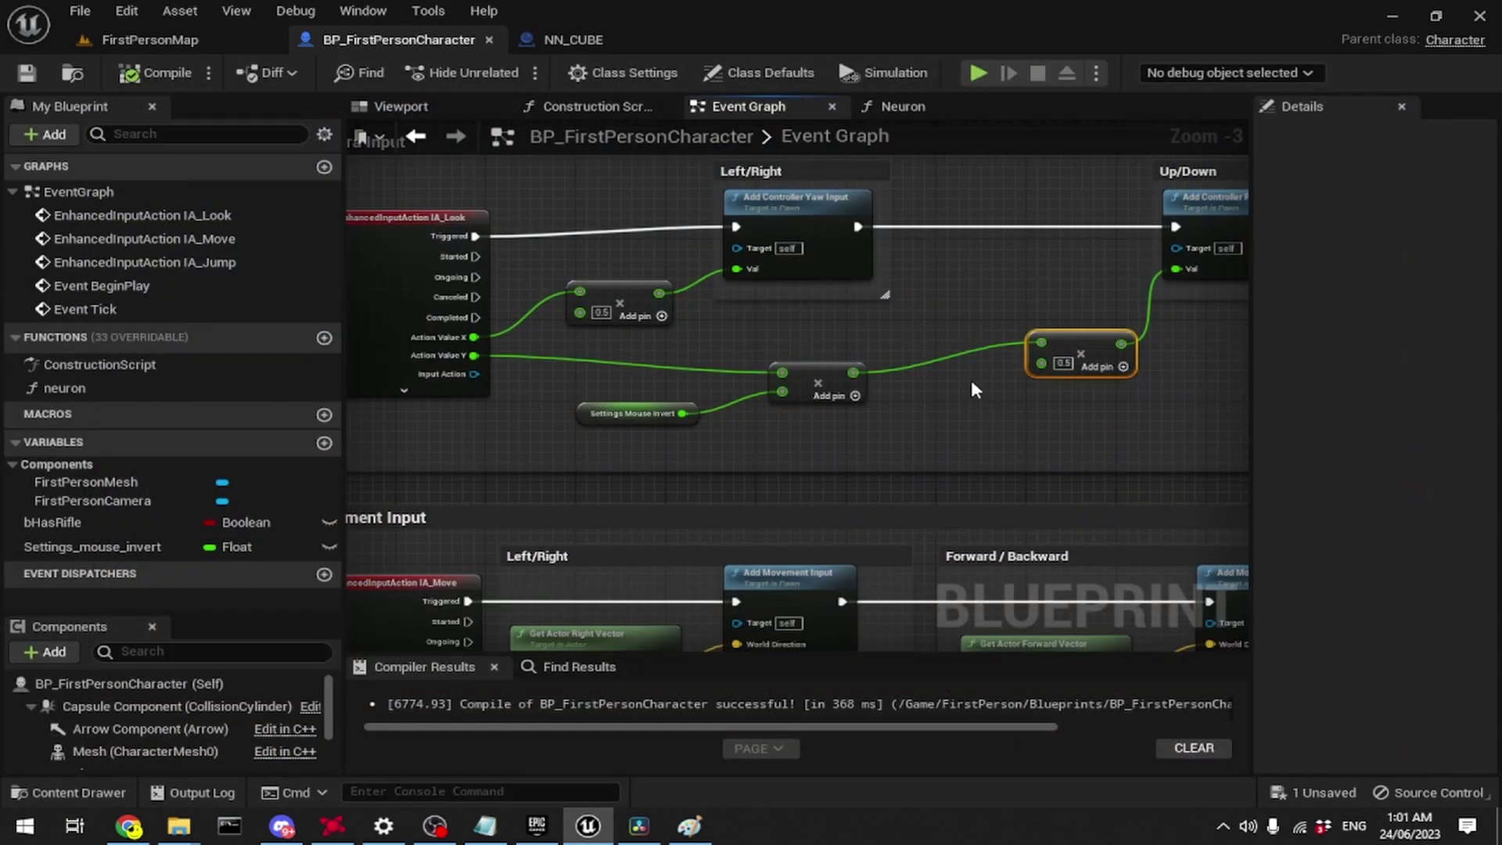
Step: Promote the pitch Multiply node's 0.5 factor to a new float variable, getter placed below IA_Look
right_drag(957, 397, 936, 403)
drag(1087, 355, 1008, 335)
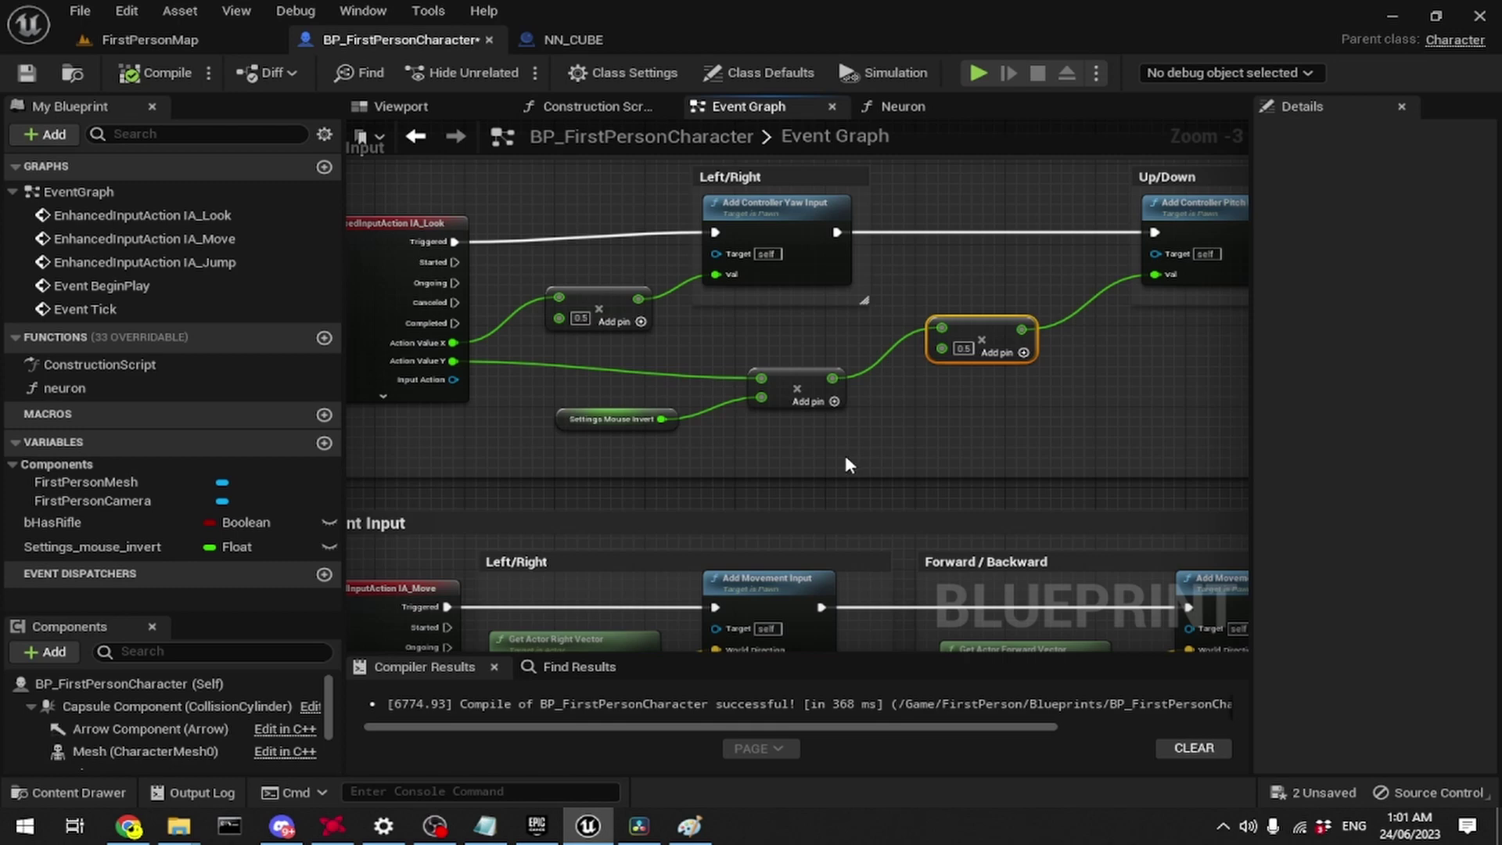
right_click(942, 350)
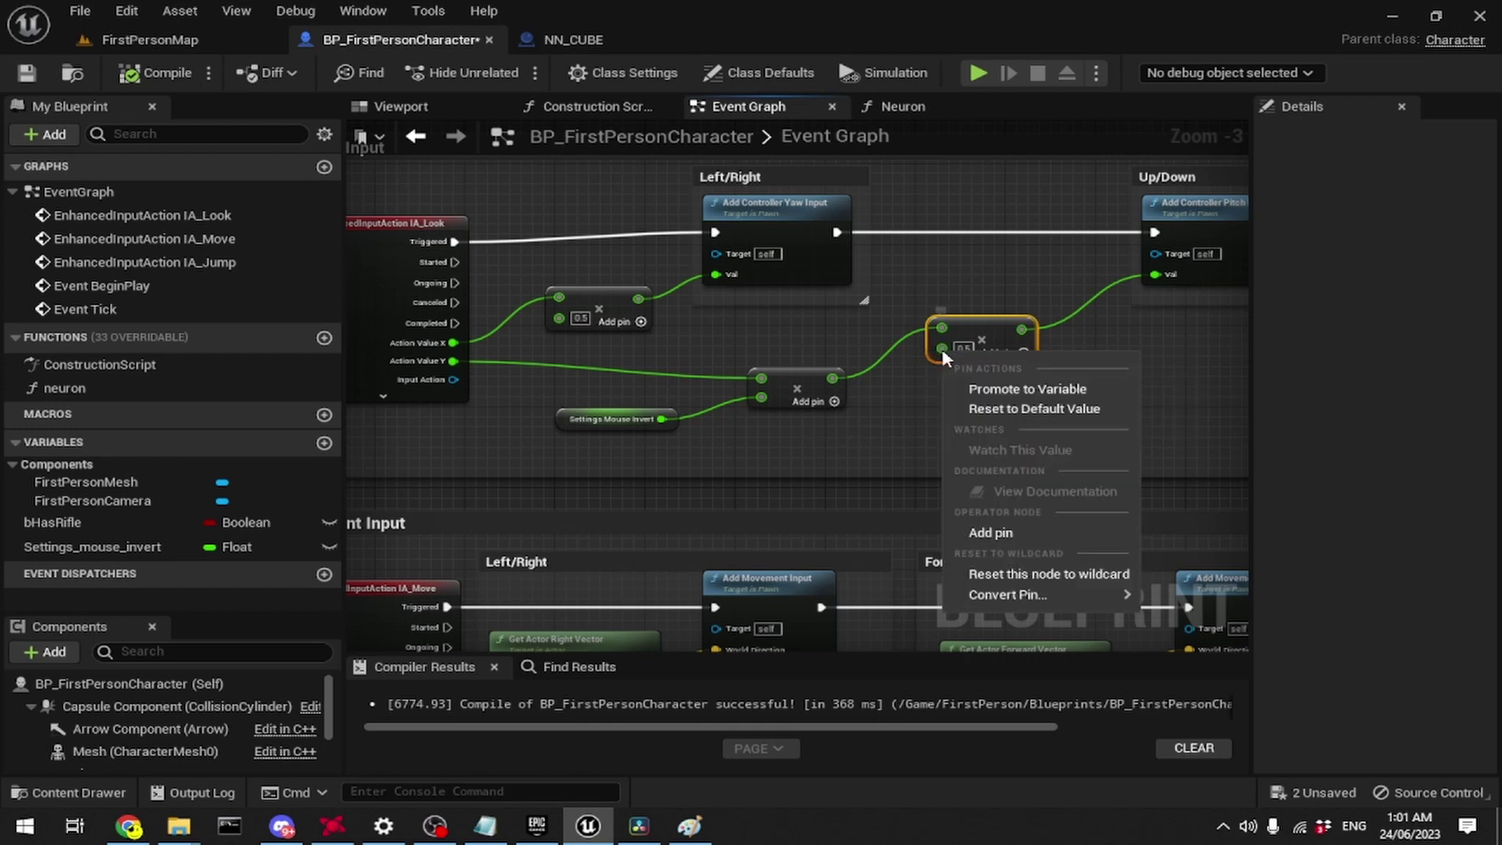
click(982, 389)
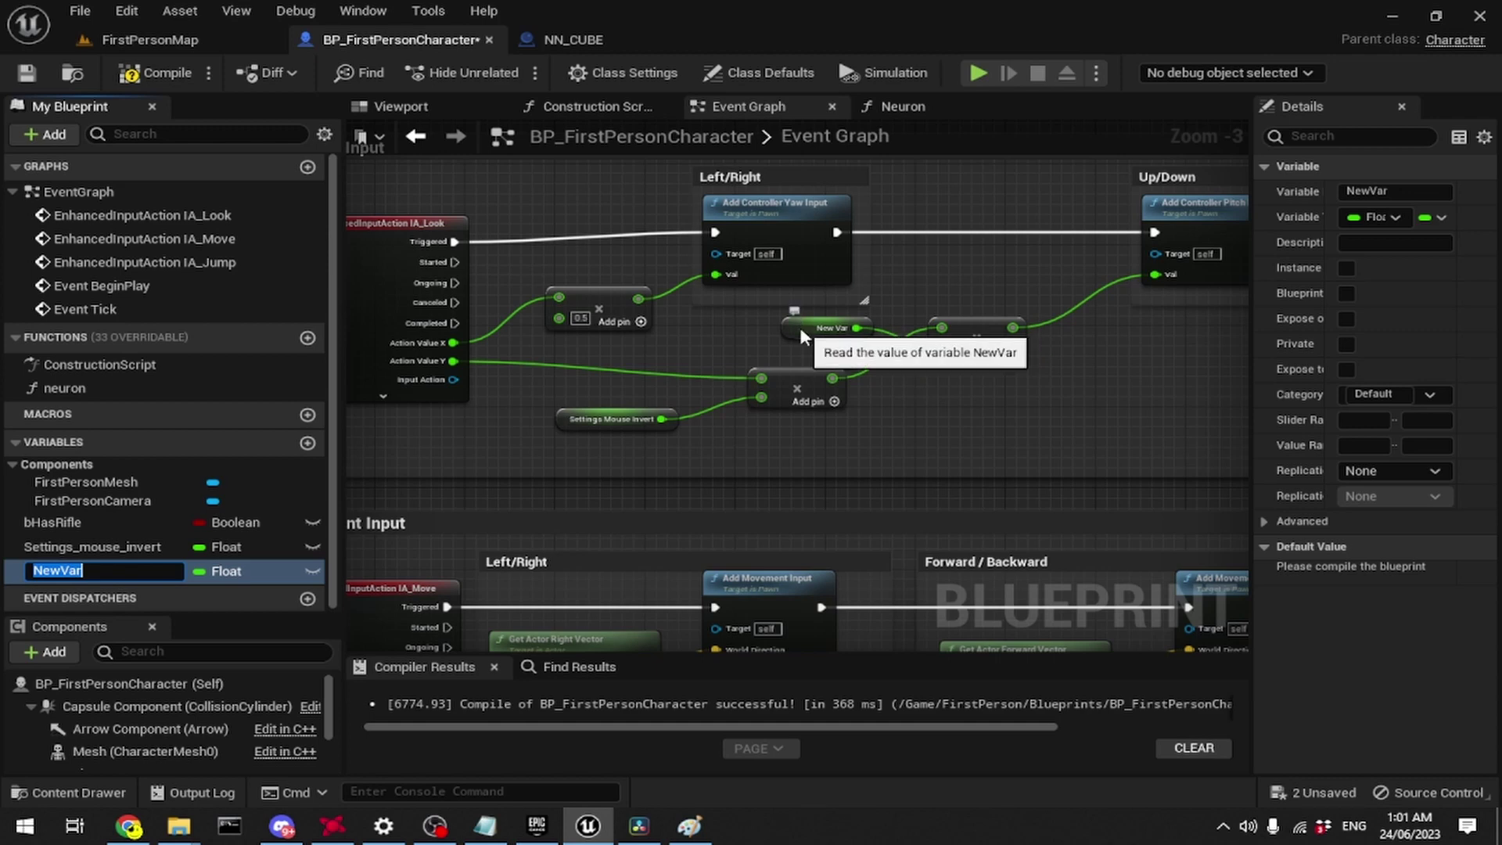
drag(802, 337, 447, 441)
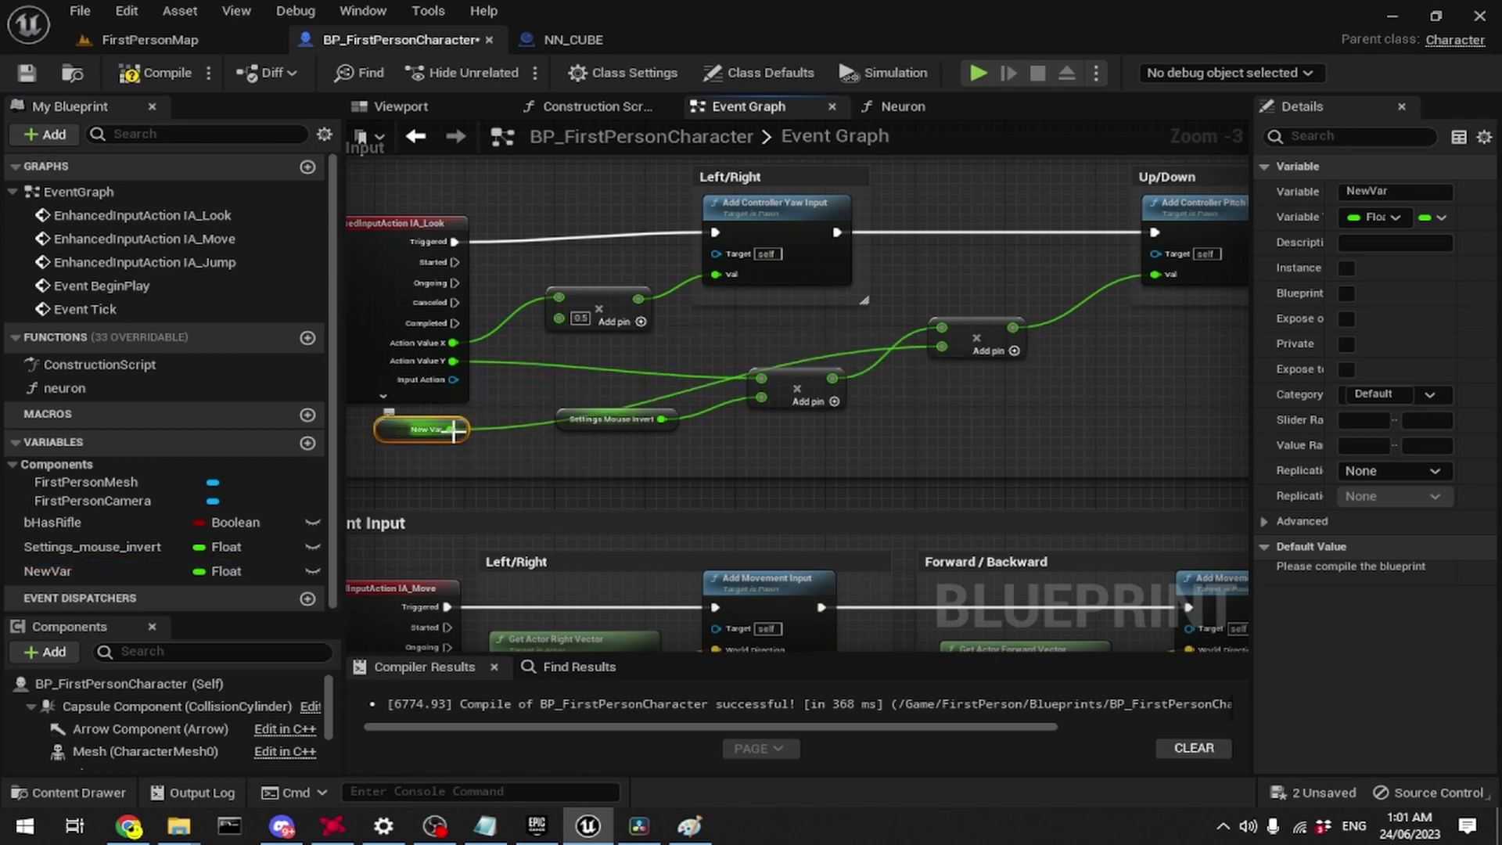
Step: Wire NewVar into the horizontal look Multiply node and rename it settings_mouse_sensitivity
drag(453, 430, 558, 318)
right_drag(490, 463, 632, 450)
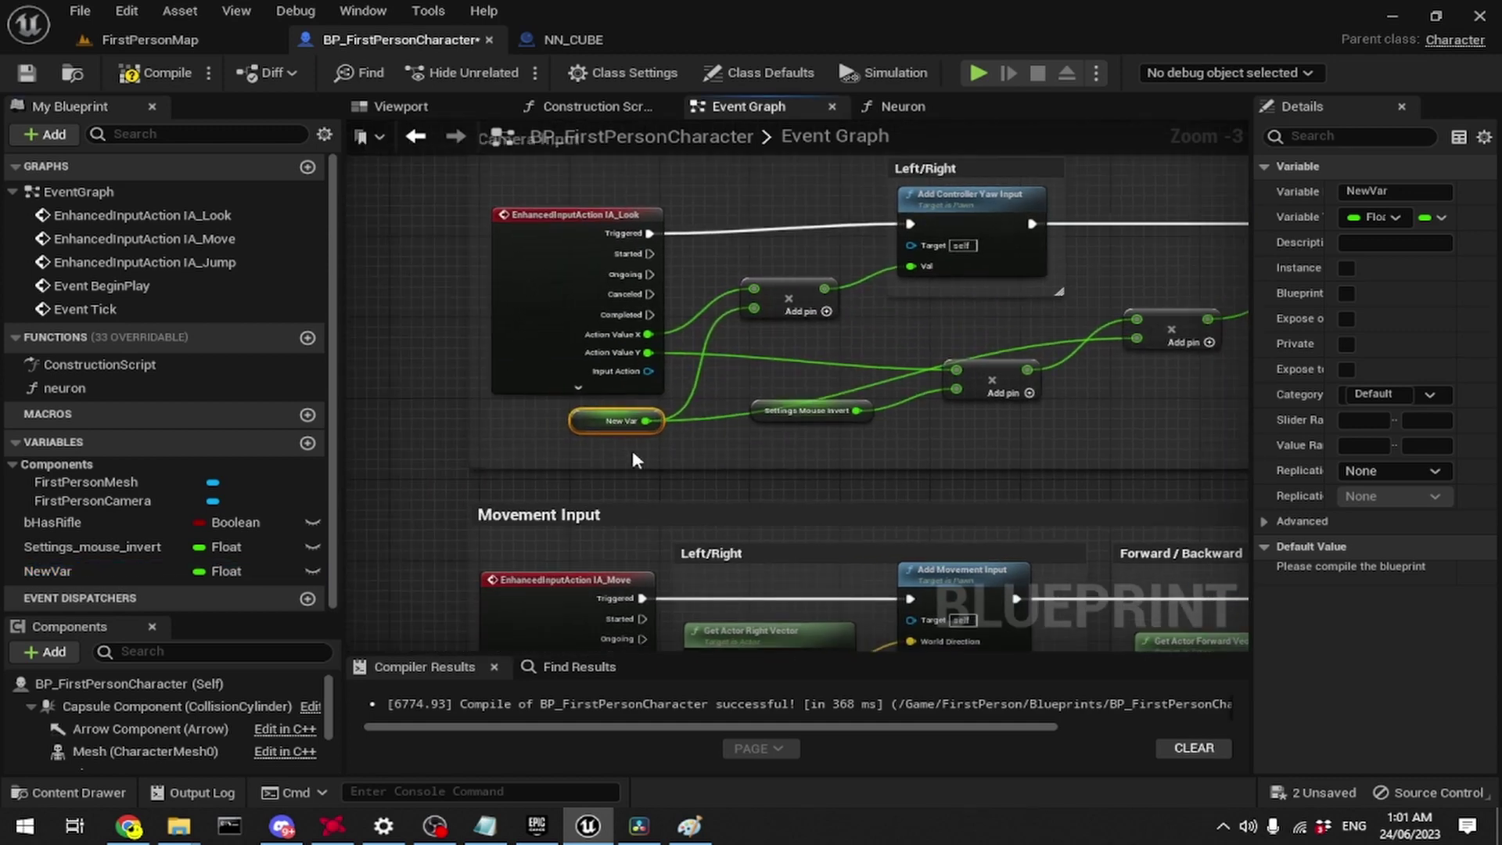
click(1367, 191)
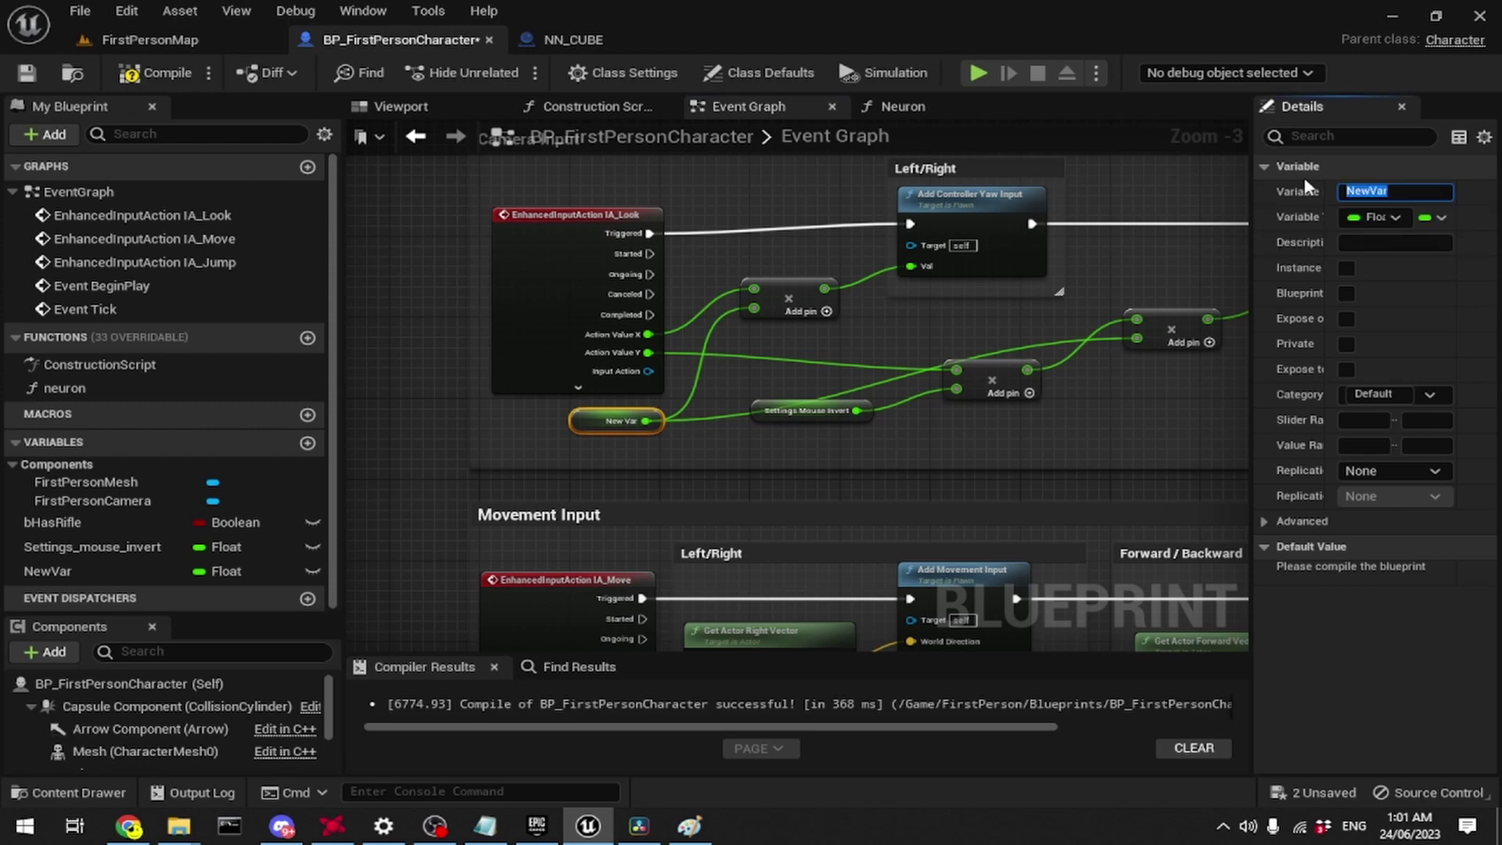
text(settings)
text(_mous)
text(e_)
text(s)
text(en)
text(siti)
text(vity)
key(Return)
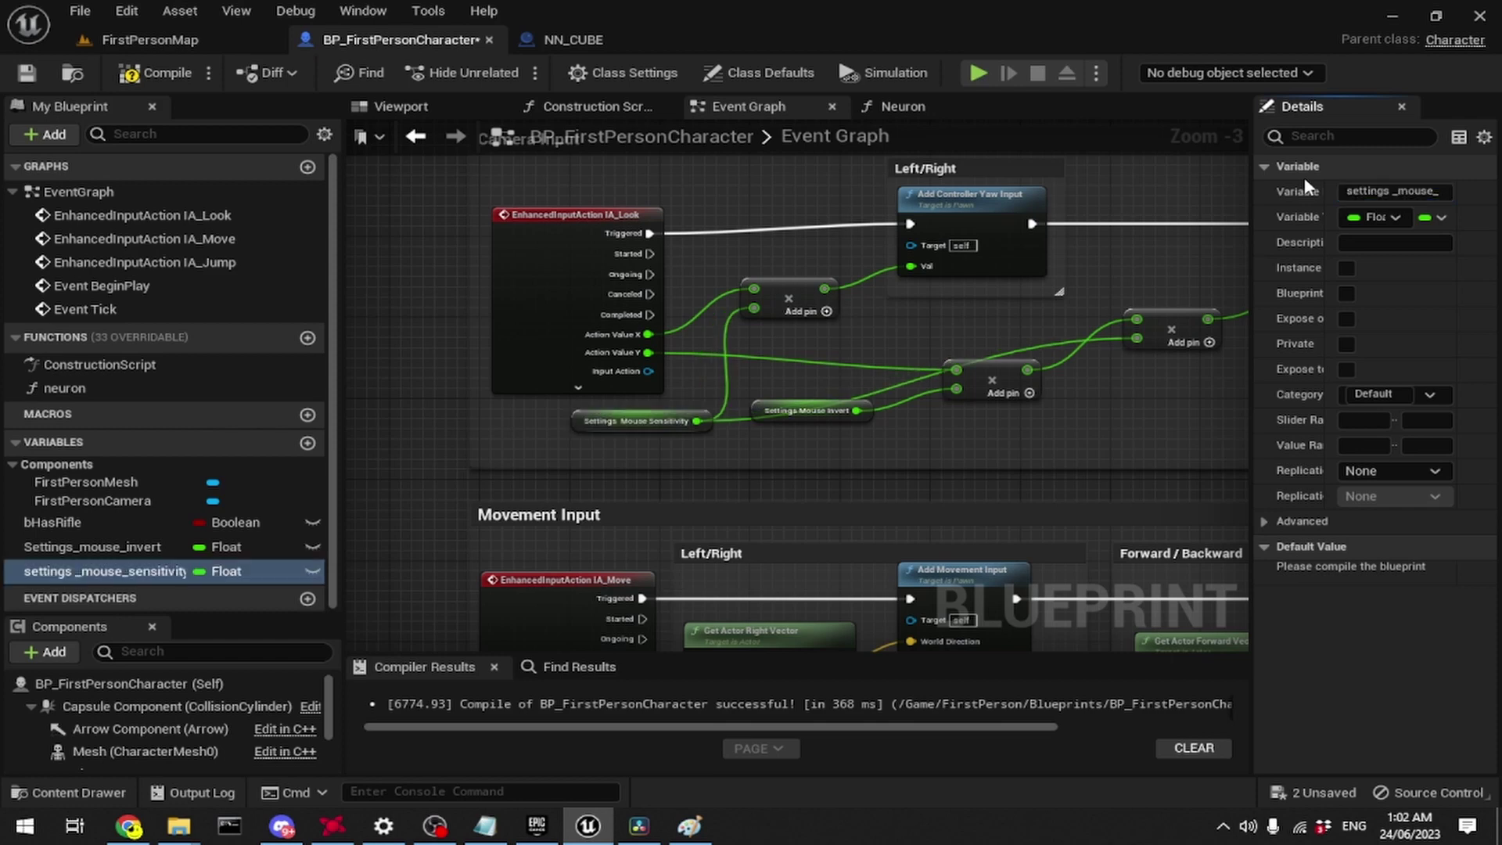
scroll(379, 379, down, 1)
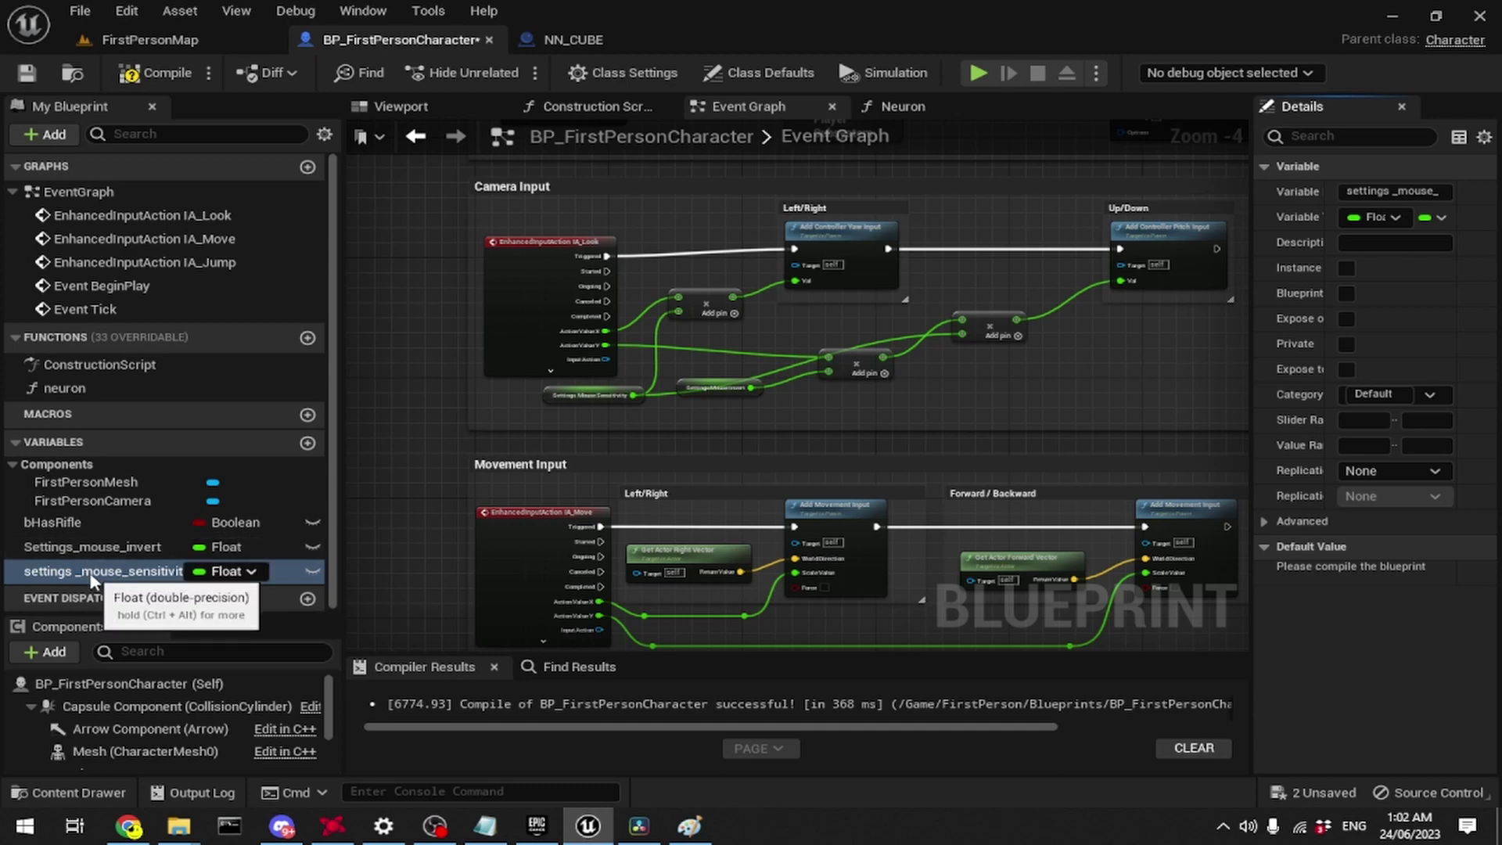
Step: Set Settings_mouse_invert's default to 1.0, check sensitivity is 0.5, then compile and save
click(89, 547)
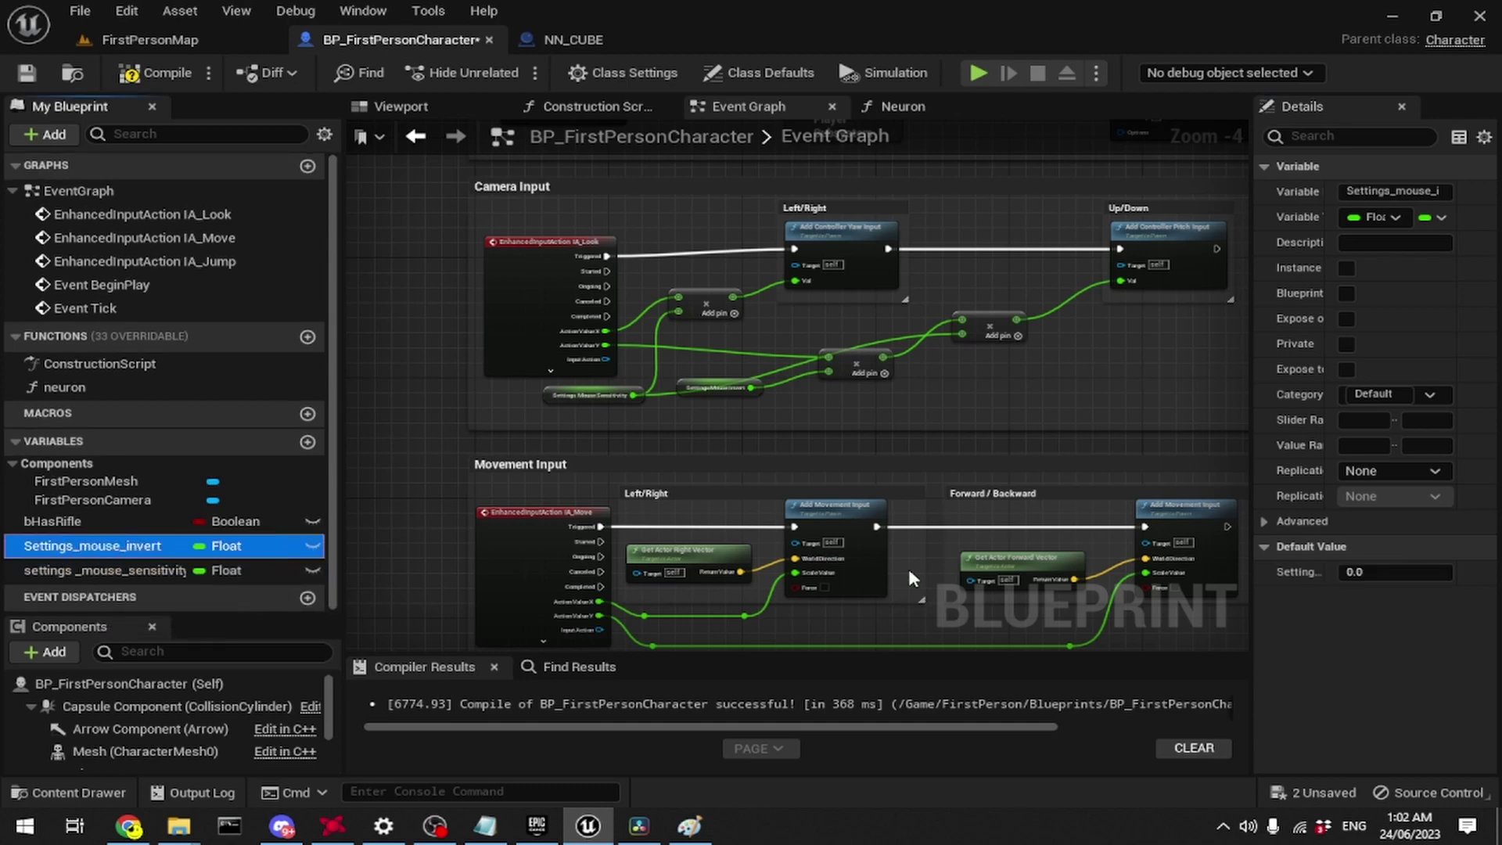
click(1403, 572)
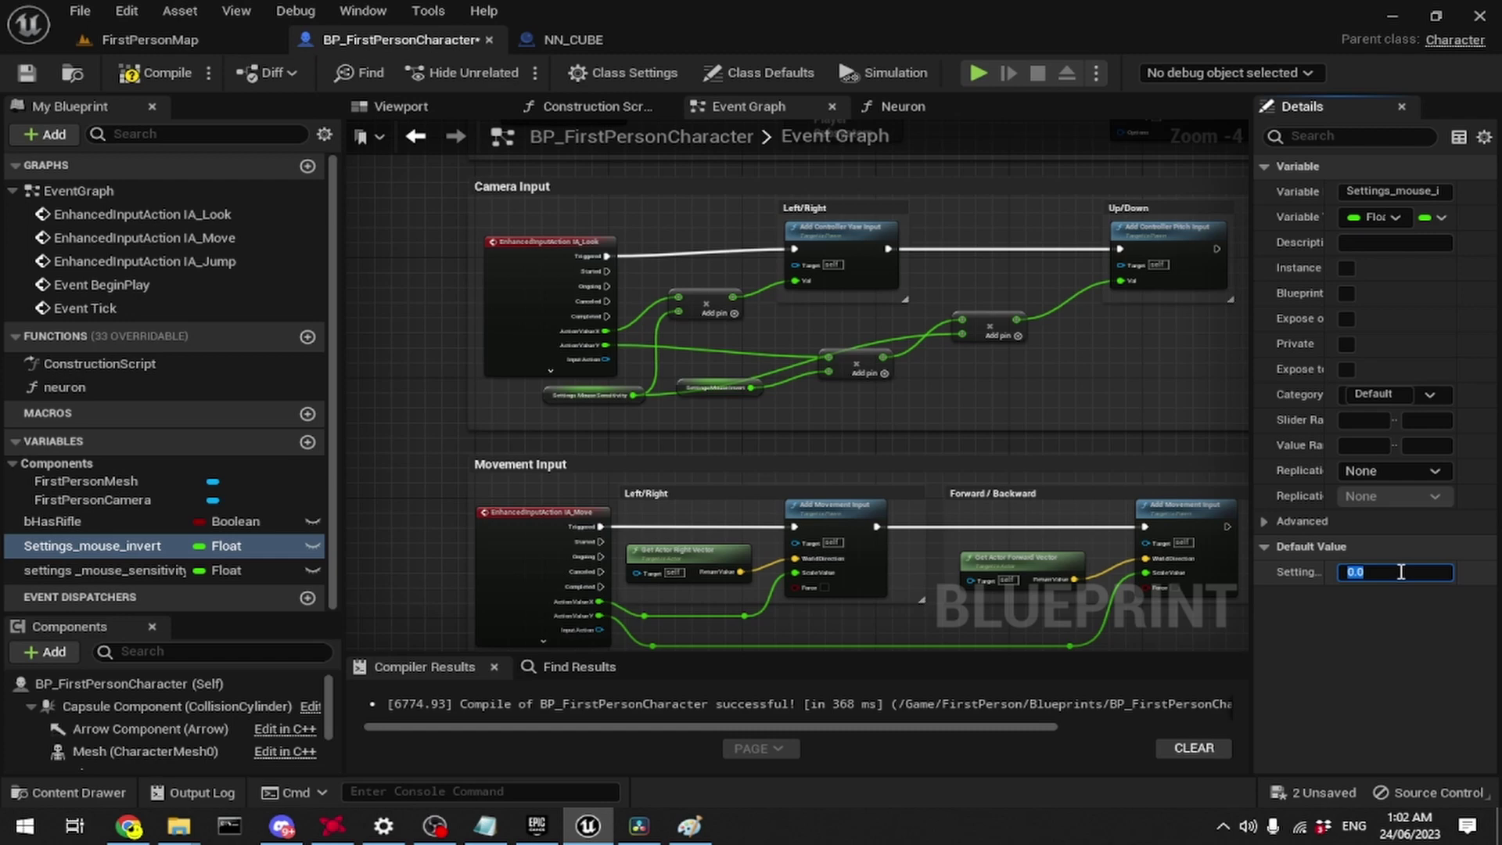
text(1)
key(Return)
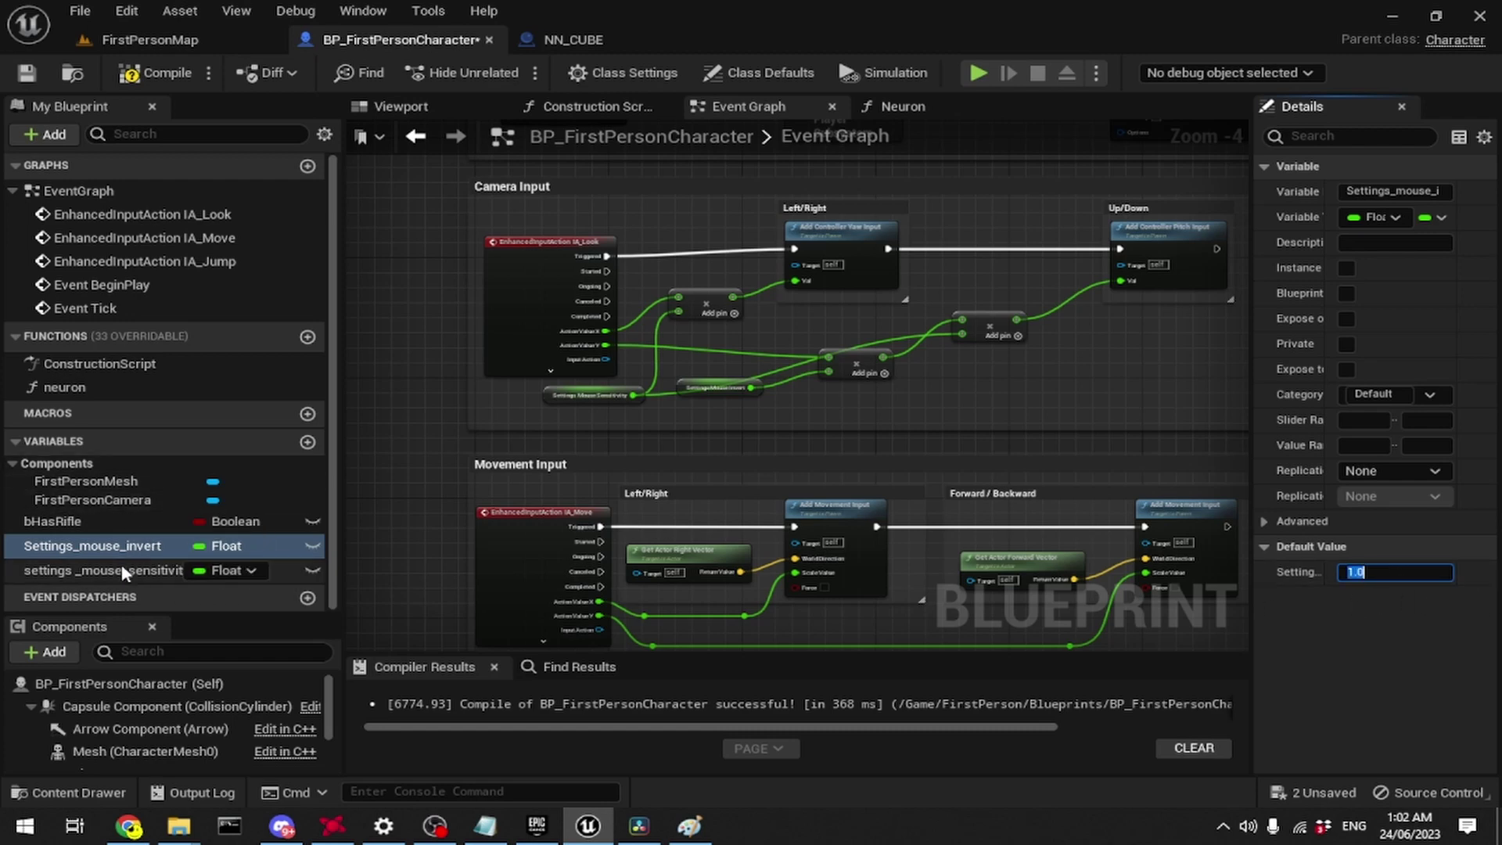
click(122, 572)
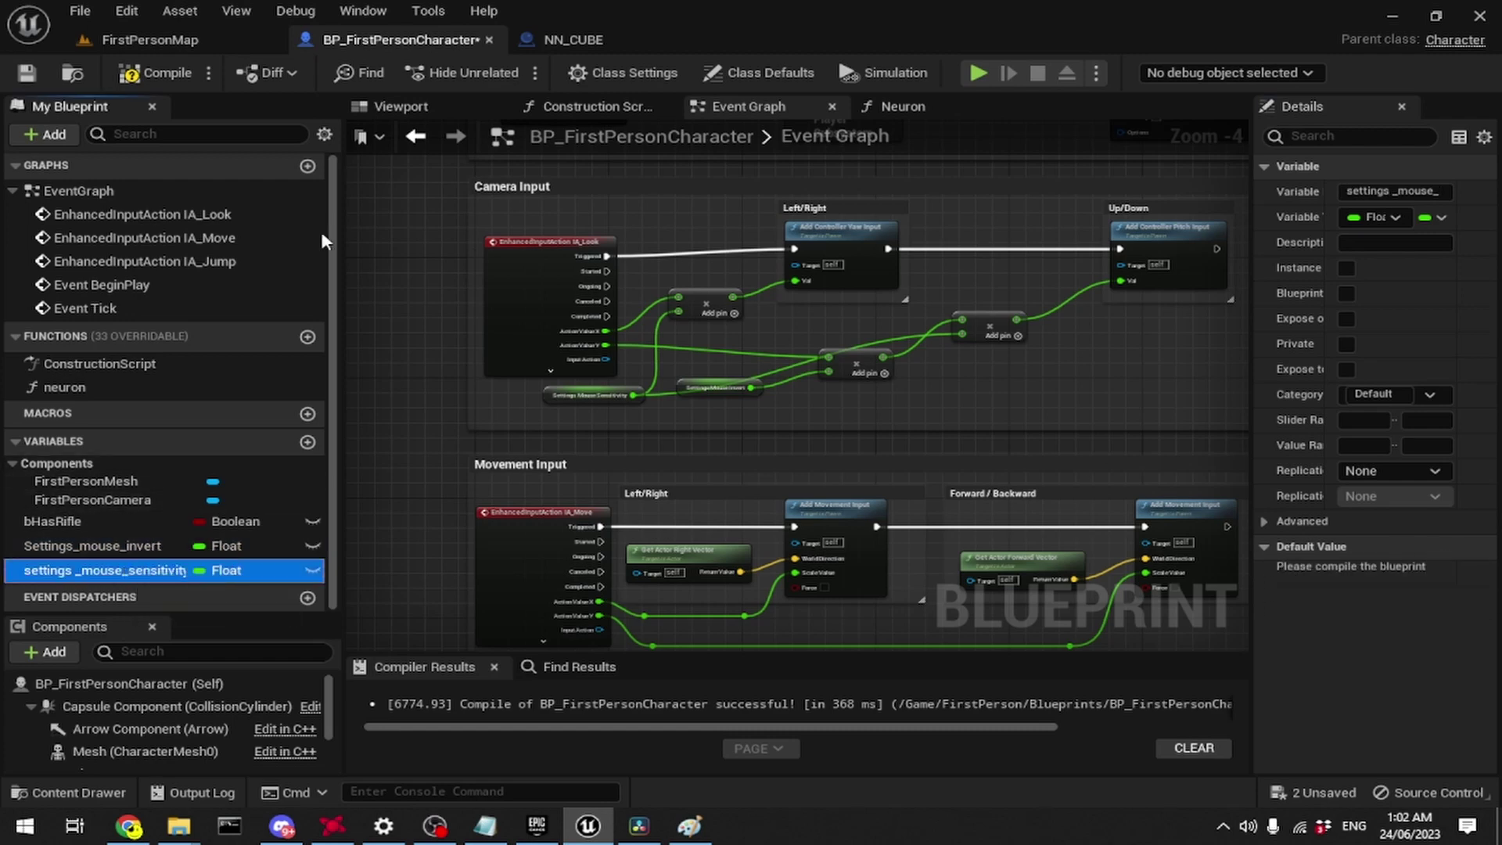
click(153, 72)
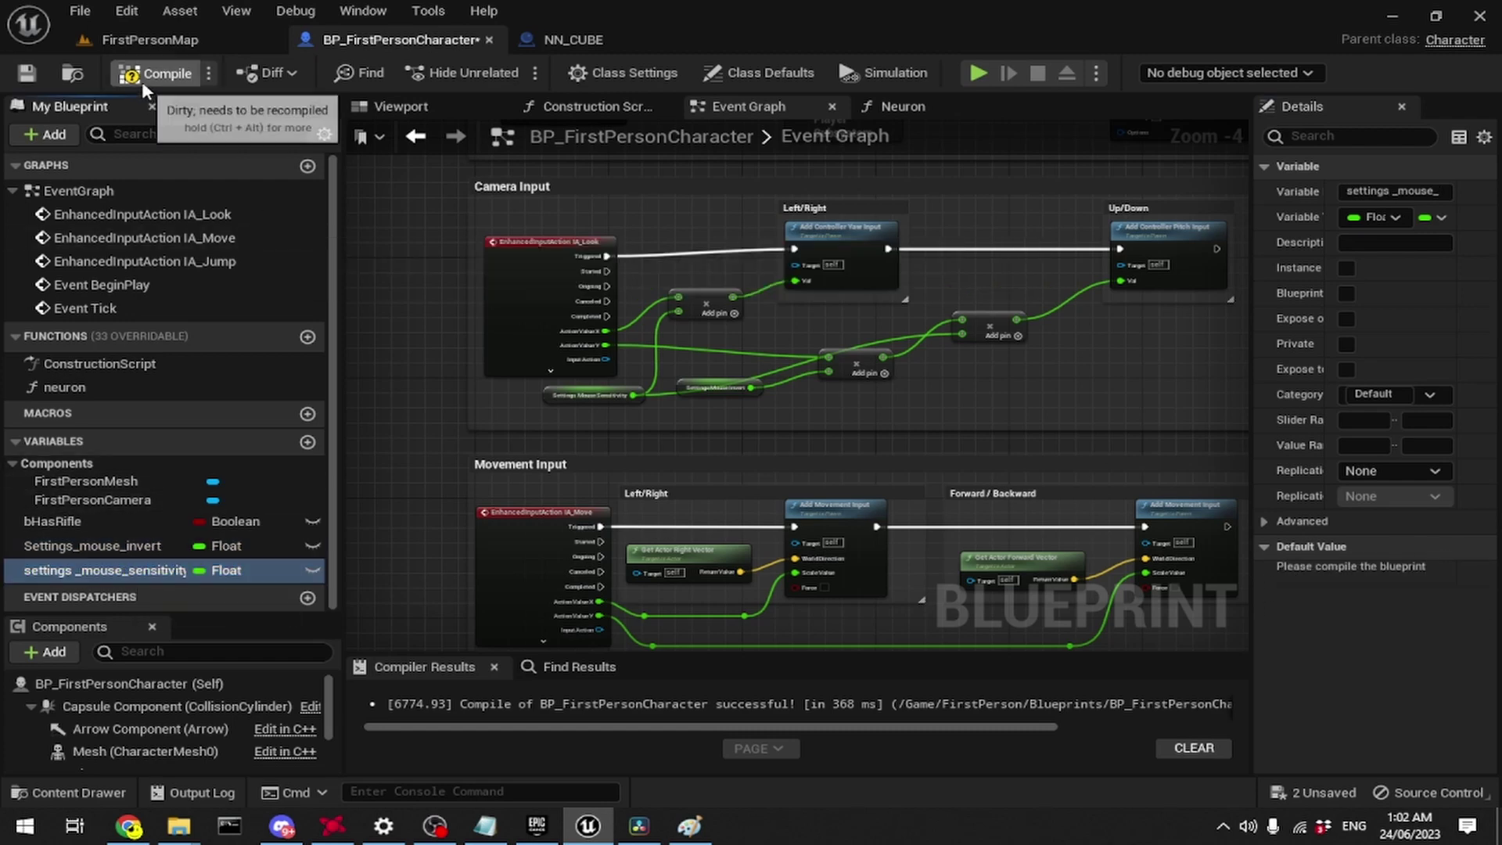
click(27, 76)
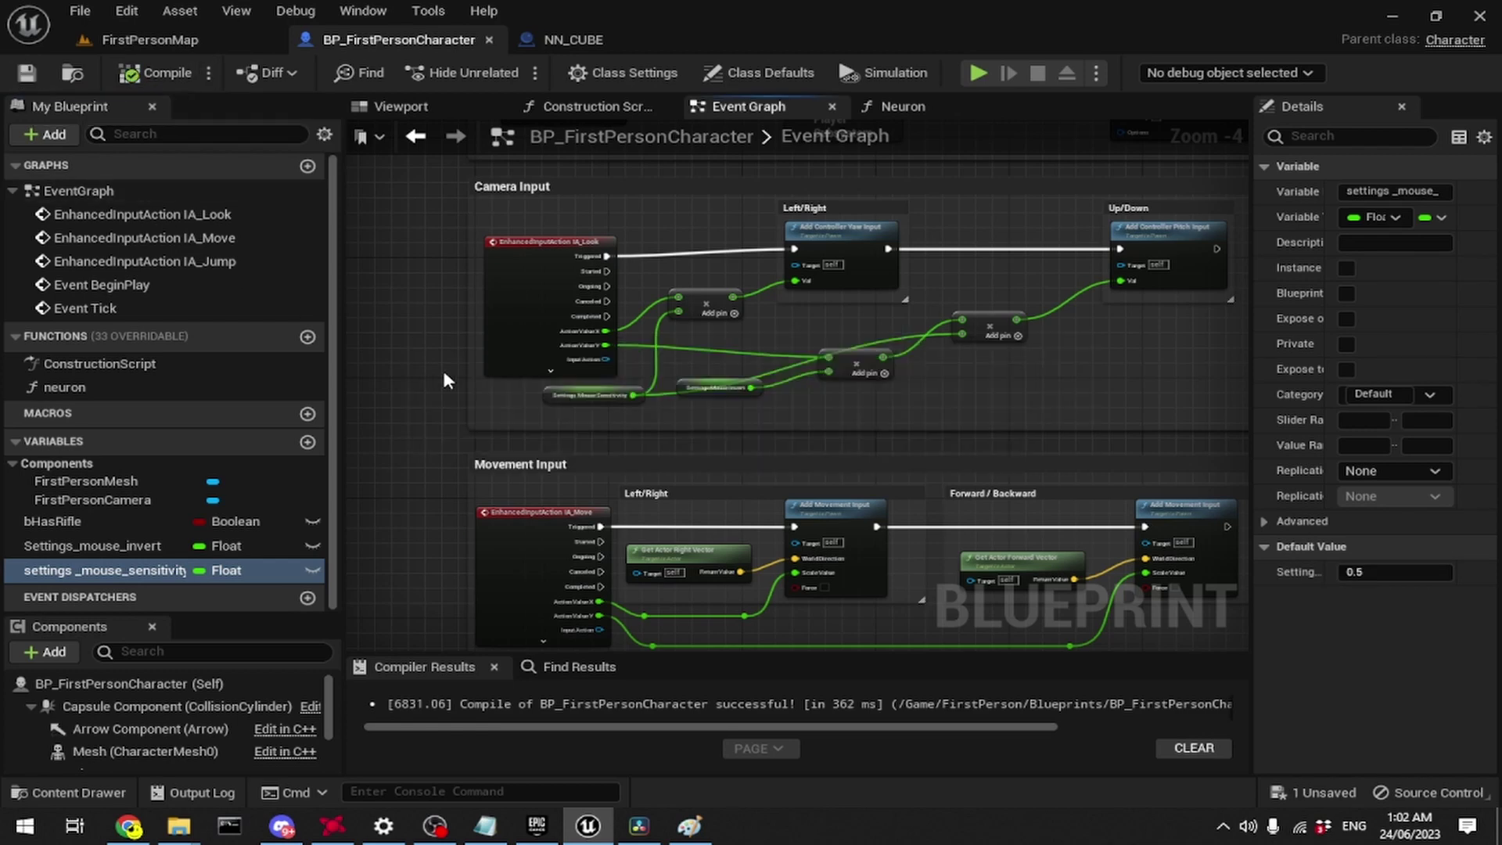